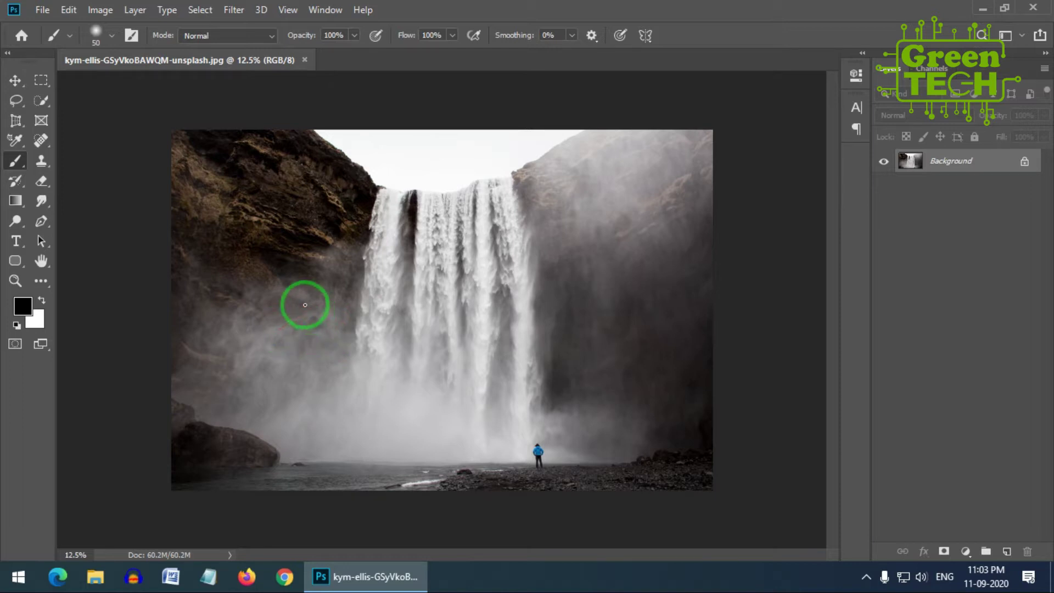
# Resize the waterfall photo to a width of 2000 pixels, keeping its proportions
pyautogui.click(100, 9)
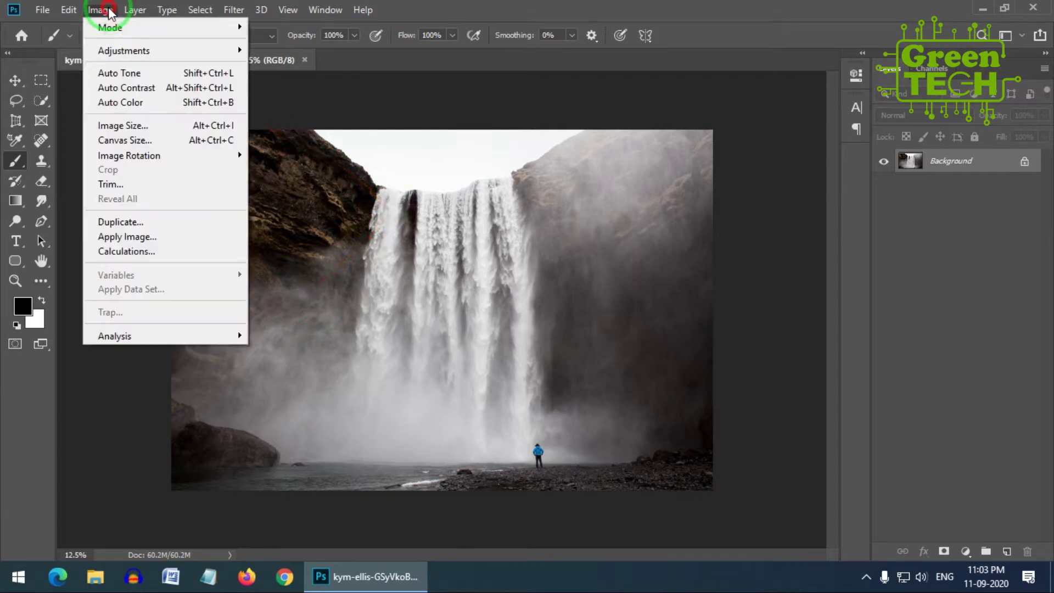
pyautogui.click(131, 126)
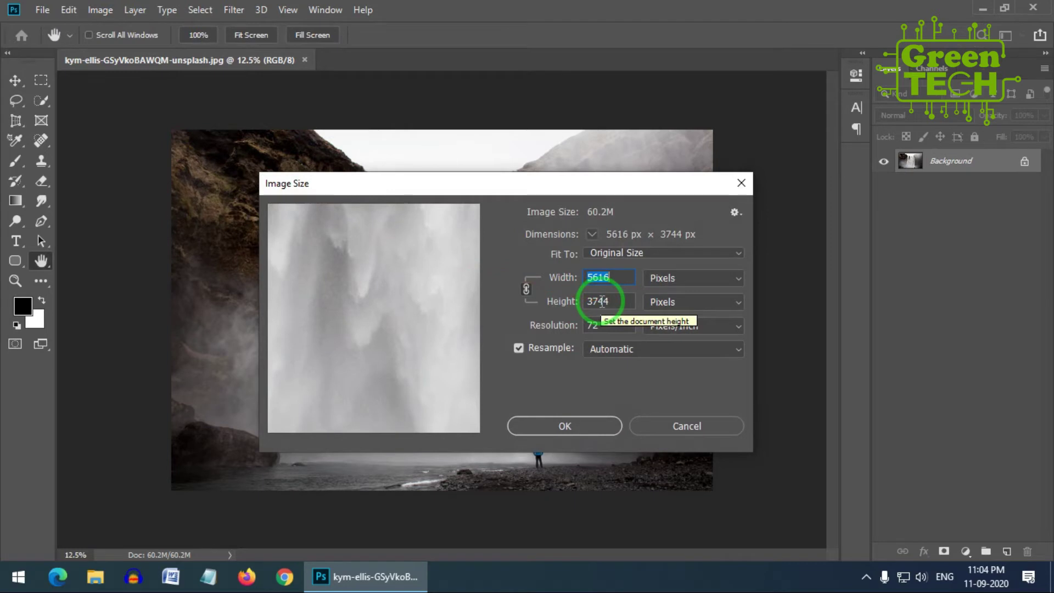
pyautogui.write('20')
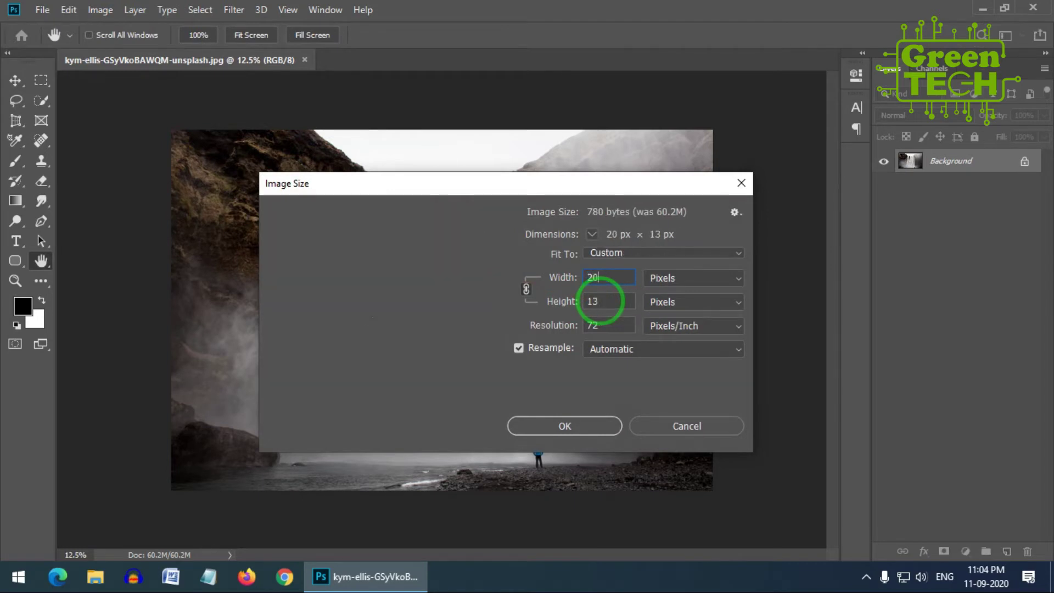
pyautogui.write('00')
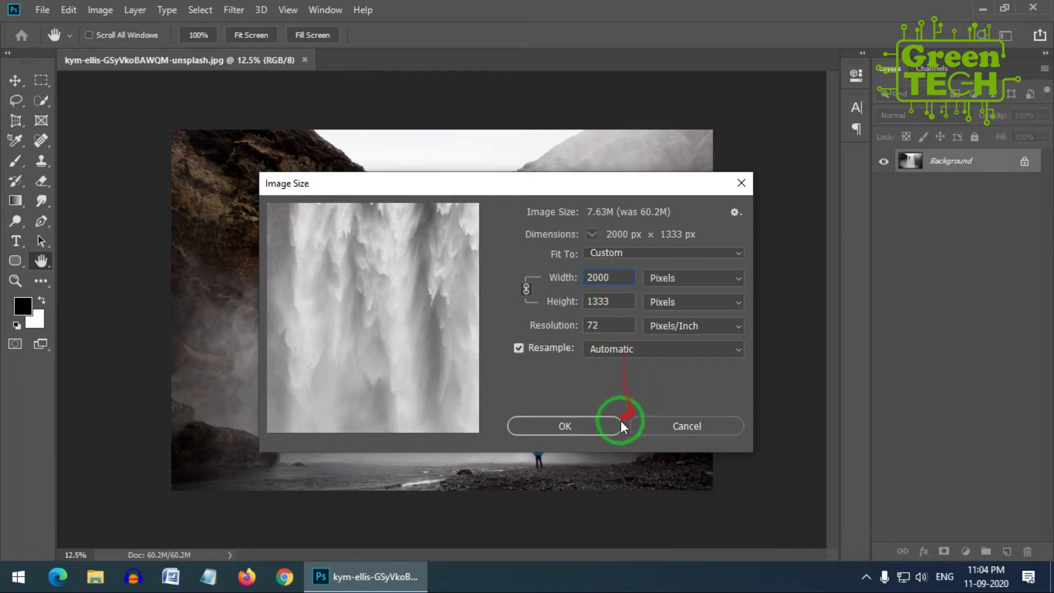
pyautogui.click(589, 427)
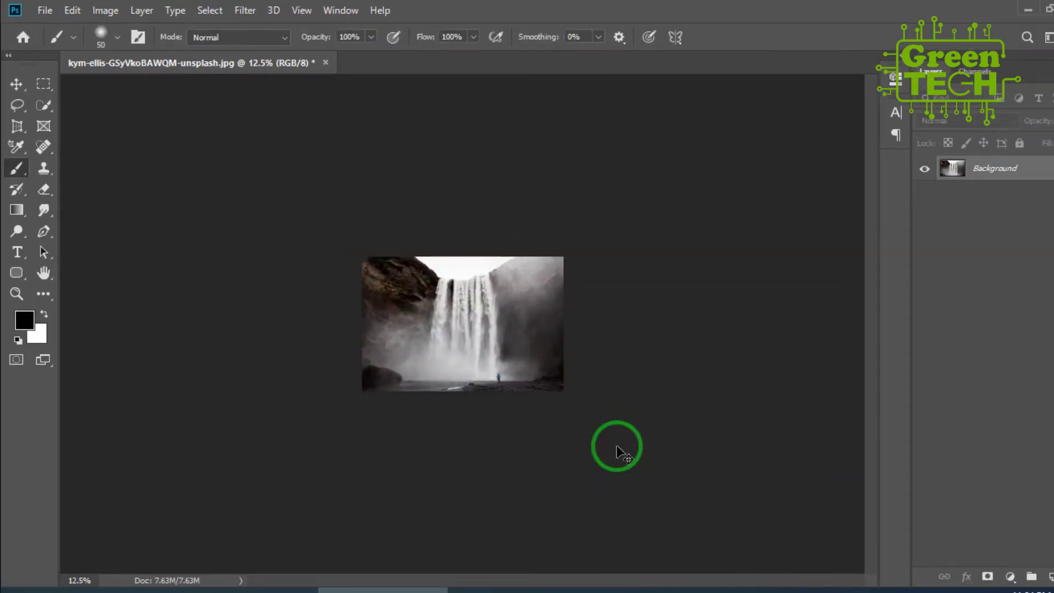
# Examine the resized waterfall photo at several magnifications, ending at 50%
pyautogui.hotkey('ctrl', '+')
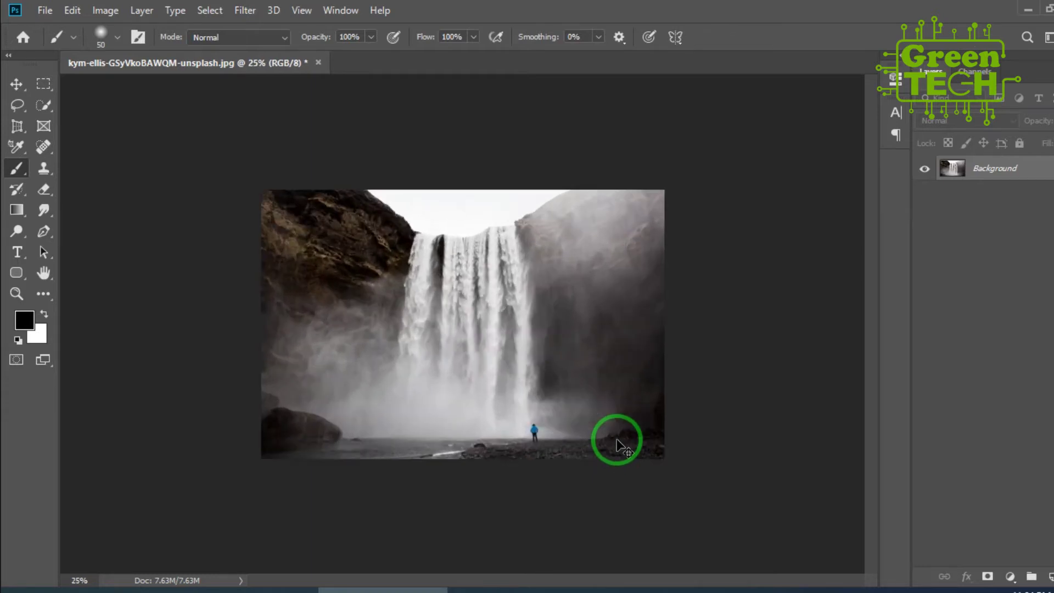
pyautogui.hotkey('ctrl', '+')
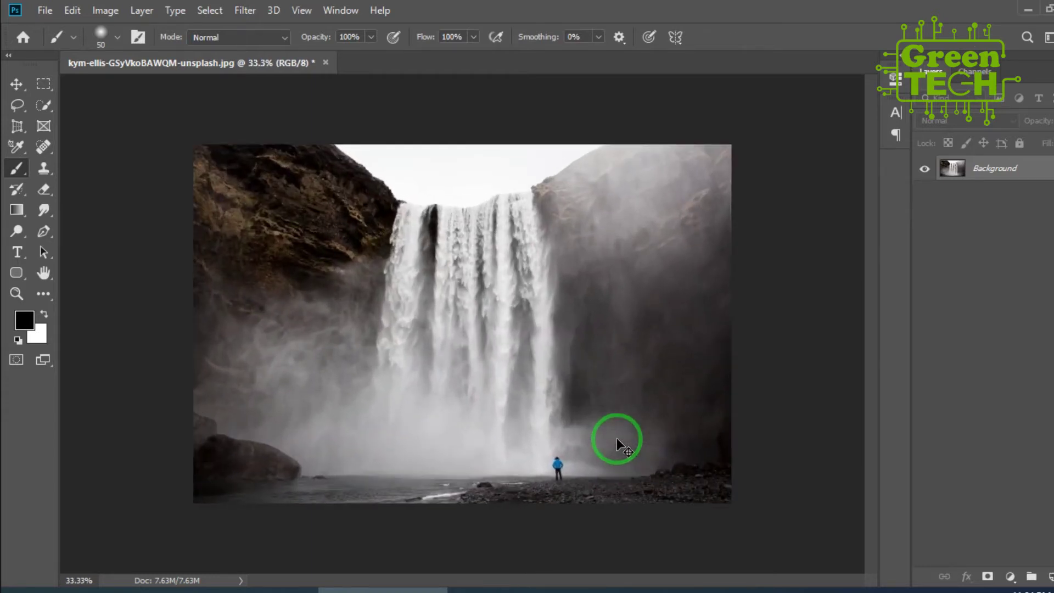
pyautogui.hotkey('ctrl', '-')
pyautogui.hotkey('ctrl', '+')
pyautogui.hotkey('ctrl', '+')
pyautogui.hotkey('ctrl', '-')
pyautogui.hotkey('ctrl', '-')
pyautogui.hotkey('ctrl', '-')
pyautogui.hotkey('ctrl', '-')
pyautogui.hotkey('ctrl', '+')
pyautogui.hotkey('ctrl', '+')
pyautogui.hotkey('ctrl', '+')
pyautogui.hotkey('ctrl', '+')
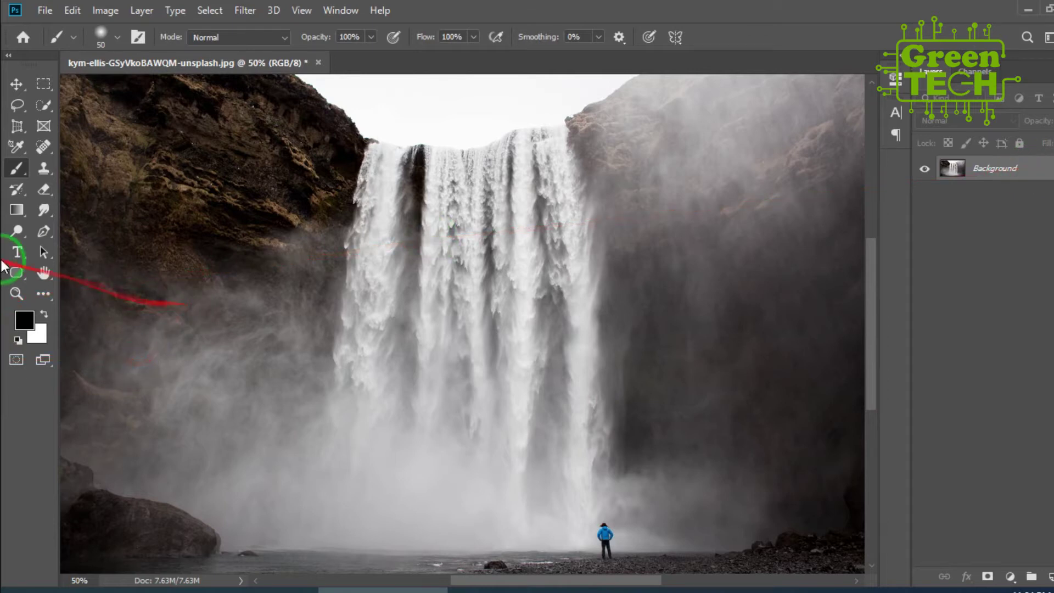
# Set up the Brush tool with a size of 89 px and a hardness of 0%
pyautogui.rightClick(21, 175)
pyautogui.click(53, 169)
pyautogui.click(116, 39)
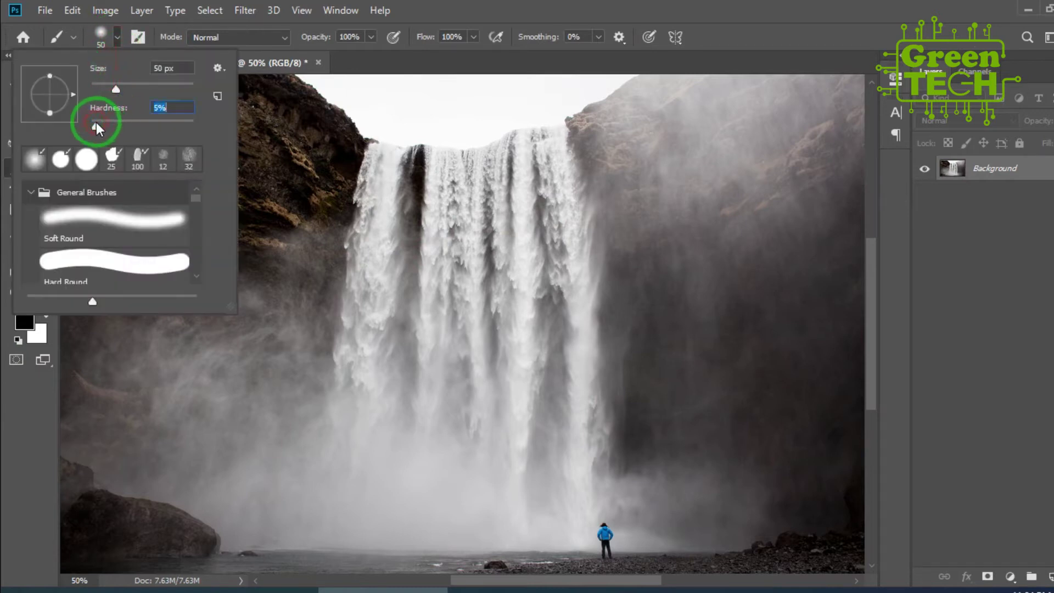
pyautogui.moveTo(115, 90); pyautogui.dragTo(137, 91)
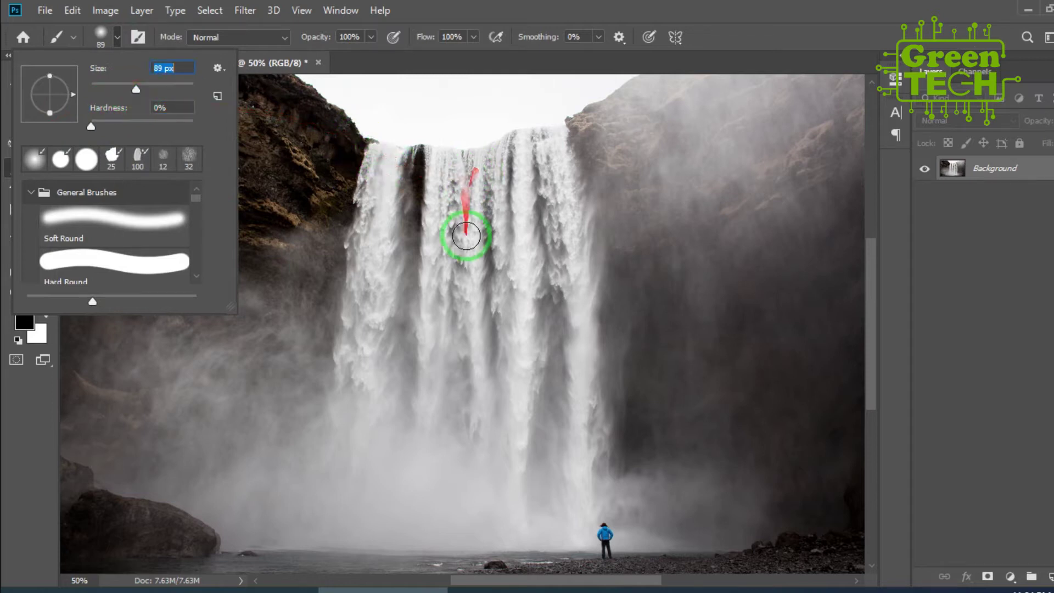
# Paint a quick mask over the falling water in black, then erase the spill along its base near the person with white
pyautogui.click(19, 406)
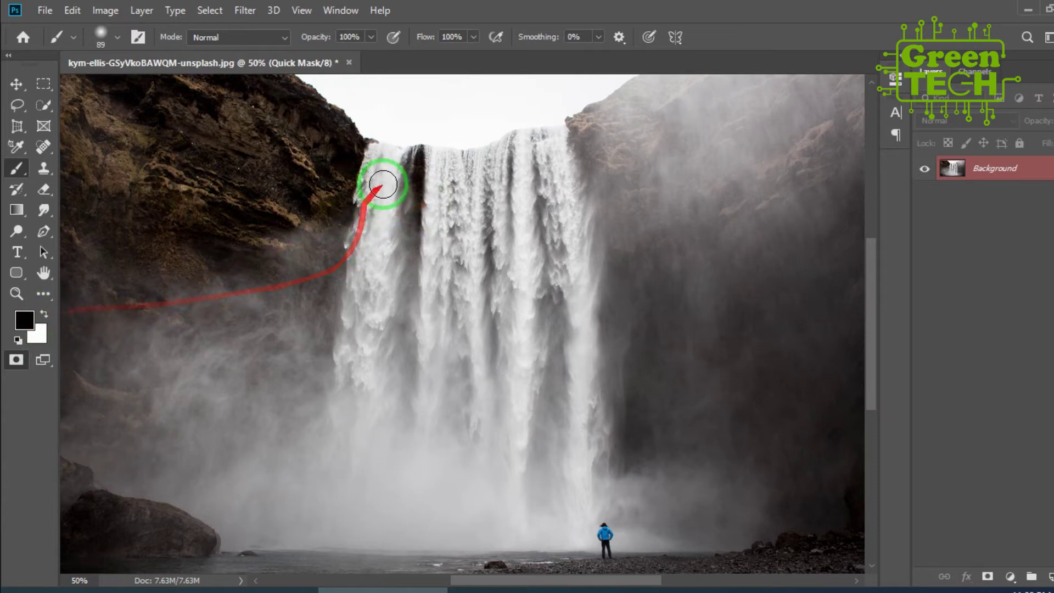
pyautogui.moveTo(377, 157); pyautogui.dragTo(344, 519)
pyautogui.moveTo(360, 267)
pyautogui.mouseDown()
pyautogui.moveTo(354, 508)
pyautogui.moveTo(426, 541)
pyautogui.moveTo(579, 541)
pyautogui.moveTo(584, 365)
pyautogui.mouseUp()
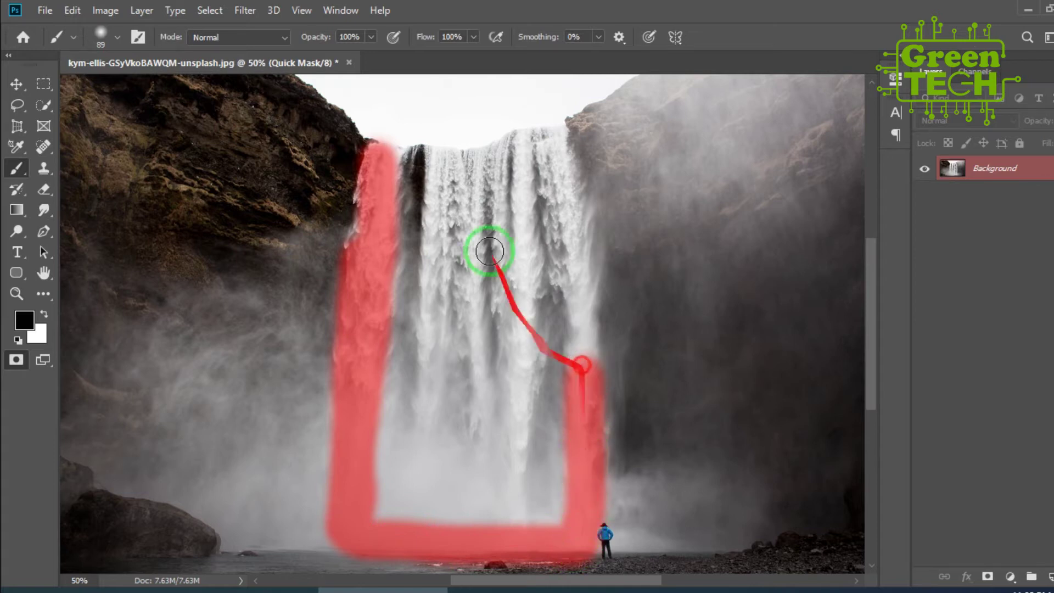
pyautogui.moveTo(439, 154); pyautogui.dragTo(459, 522)
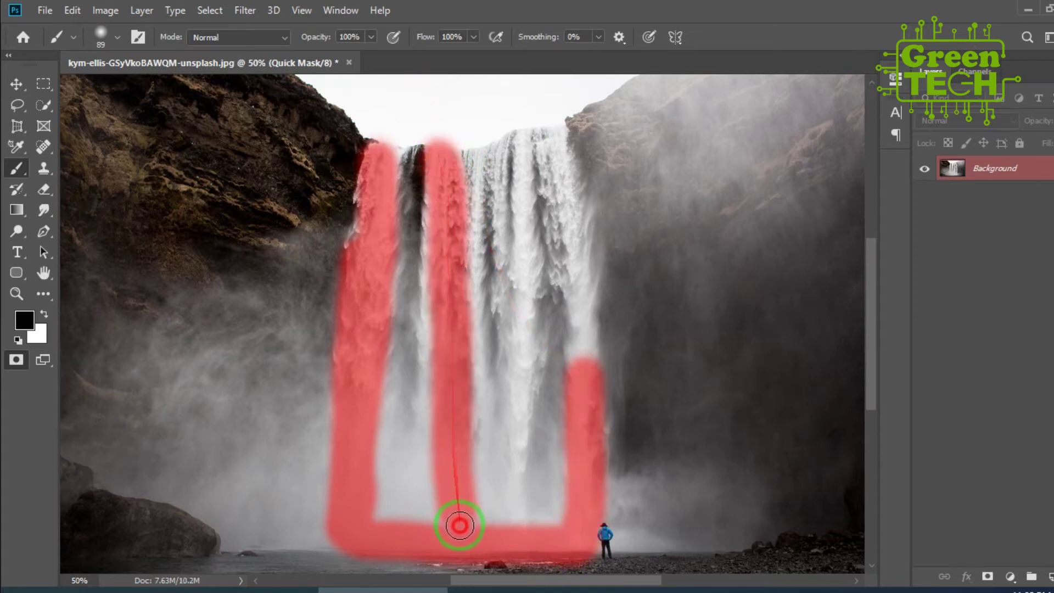
pyautogui.moveTo(418, 346)
pyautogui.mouseDown()
pyautogui.moveTo(409, 520)
pyautogui.moveTo(382, 356)
pyautogui.moveTo(390, 286)
pyautogui.moveTo(406, 271)
pyautogui.moveTo(382, 509)
pyautogui.moveTo(449, 523)
pyautogui.moveTo(434, 408)
pyautogui.moveTo(449, 323)
pyautogui.moveTo(477, 496)
pyautogui.moveTo(520, 395)
pyautogui.moveTo(532, 500)
pyautogui.moveTo(546, 520)
pyautogui.moveTo(566, 363)
pyautogui.moveTo(548, 469)
pyautogui.moveTo(538, 435)
pyautogui.moveTo(508, 523)
pyautogui.mouseUp()
pyautogui.moveTo(525, 459); pyautogui.dragTo(482, 297)
pyautogui.moveTo(480, 379)
pyautogui.mouseDown()
pyautogui.moveTo(469, 244)
pyautogui.moveTo(477, 173)
pyautogui.moveTo(465, 159)
pyautogui.moveTo(554, 143)
pyautogui.moveTo(573, 233)
pyautogui.moveTo(567, 379)
pyautogui.mouseUp()
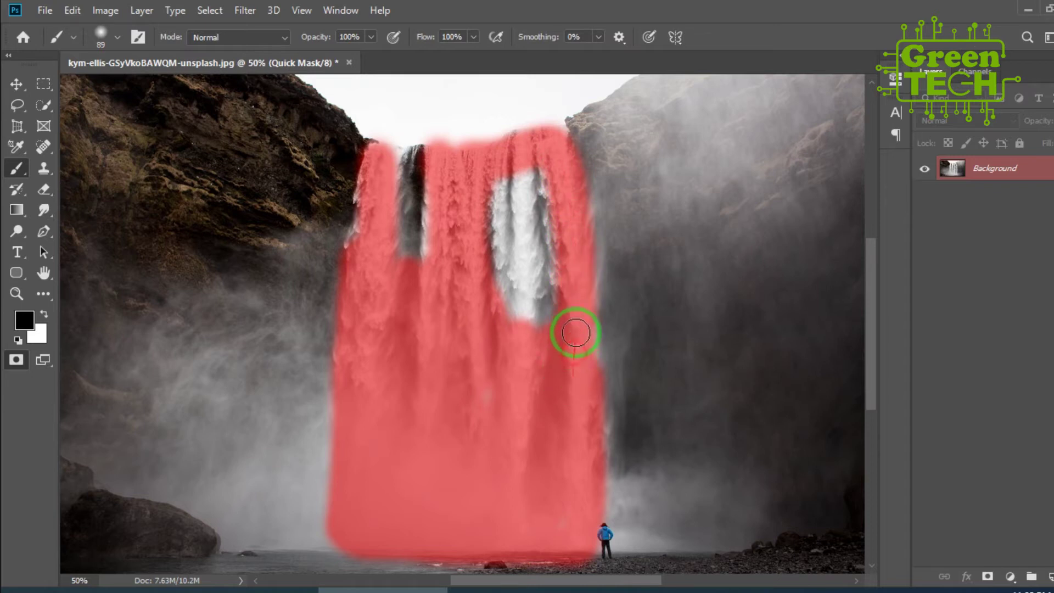
pyautogui.moveTo(516, 322)
pyautogui.mouseDown()
pyautogui.moveTo(511, 182)
pyautogui.moveTo(507, 293)
pyautogui.moveTo(498, 213)
pyautogui.moveTo(535, 175)
pyautogui.moveTo(552, 310)
pyautogui.mouseUp()
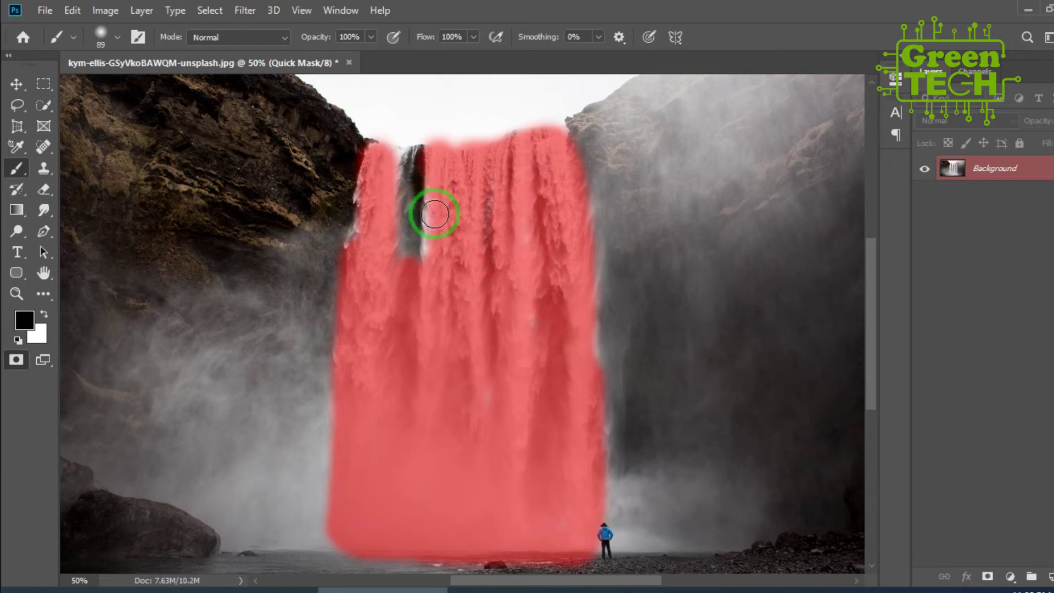
pyautogui.click(442, 330)
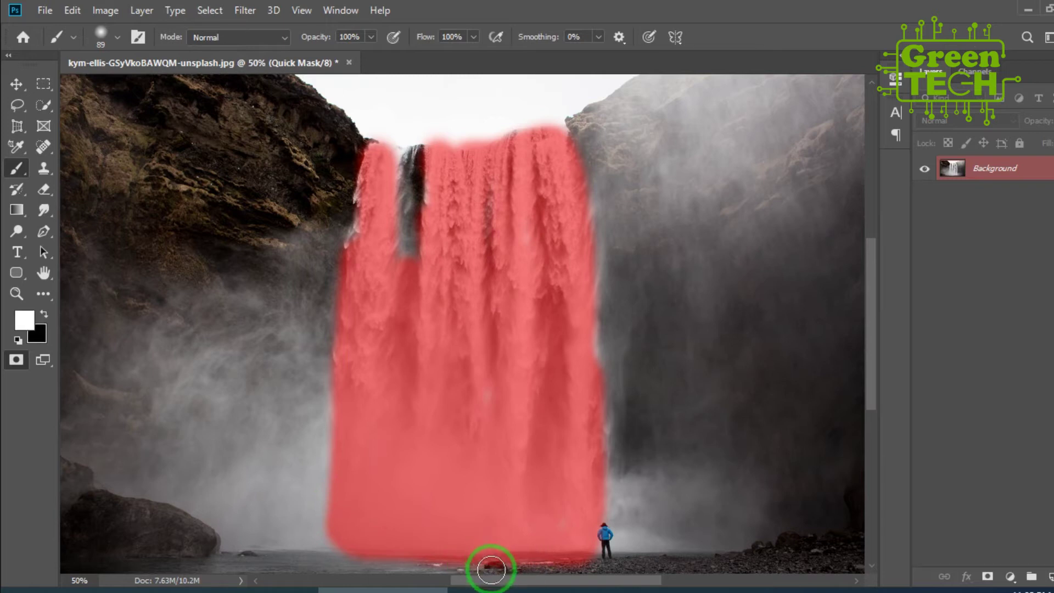
pyautogui.moveTo(580, 564)
pyautogui.mouseDown()
pyautogui.moveTo(385, 565)
pyautogui.moveTo(257, 547)
pyautogui.moveTo(632, 567)
pyautogui.mouseUp()
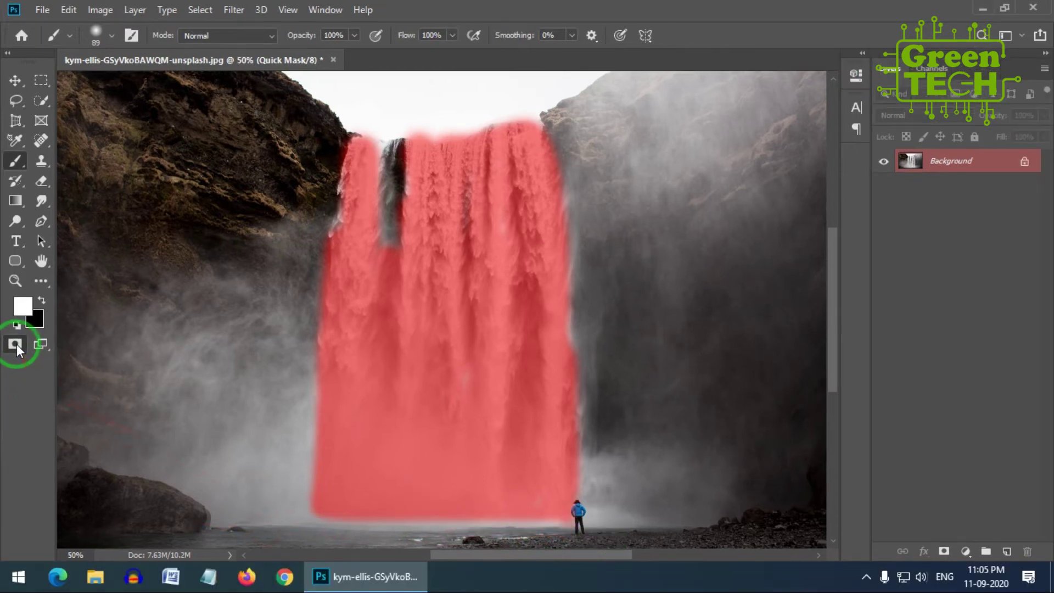
# Turn the mask into a selection, invert it to select the waterfall, and copy that area to a new layer
pyautogui.click(15, 344)
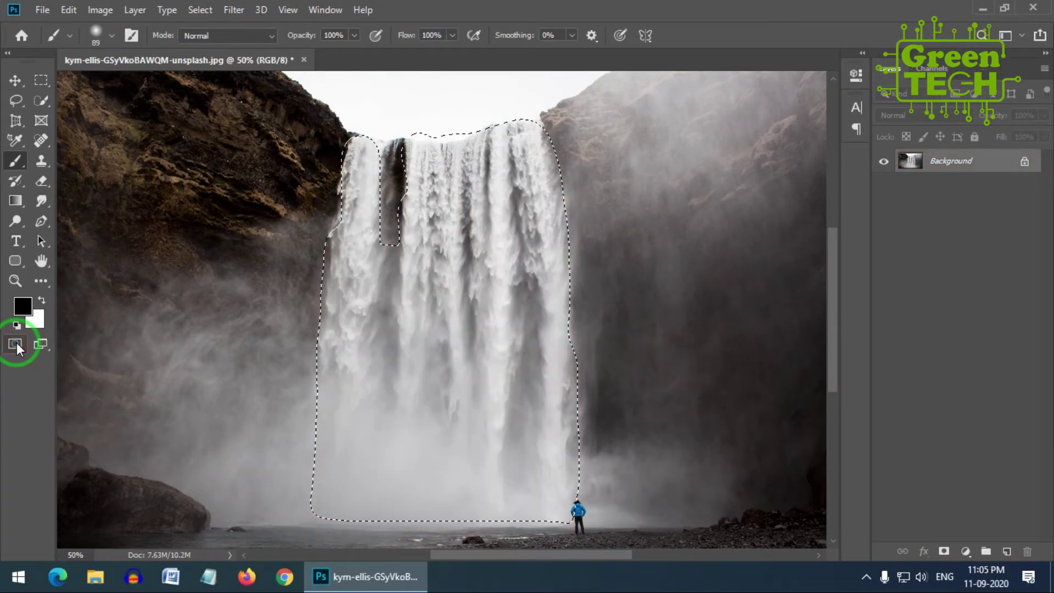
pyautogui.click(211, 11)
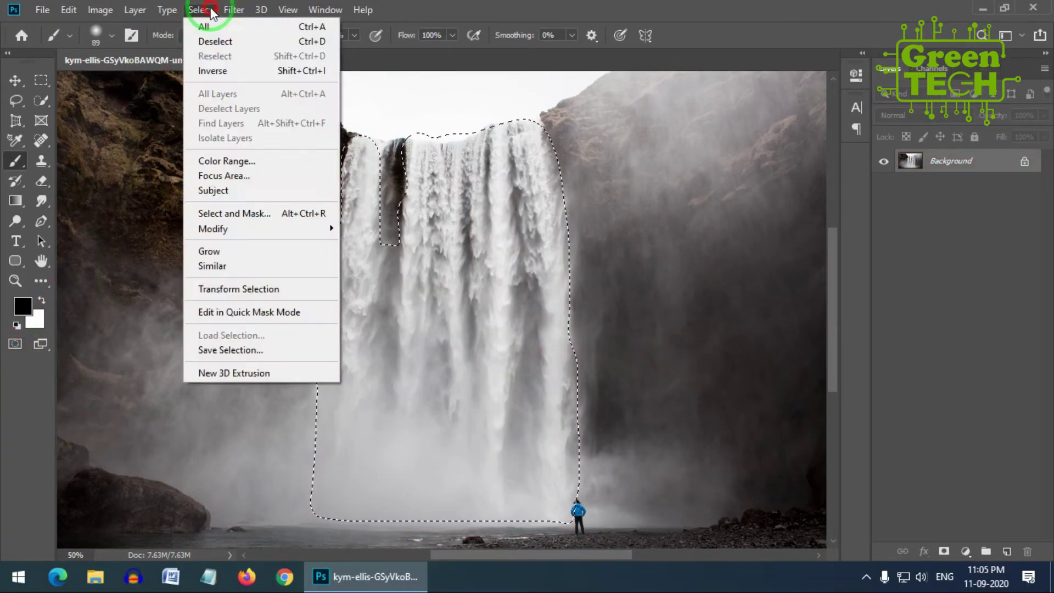
pyautogui.click(229, 70)
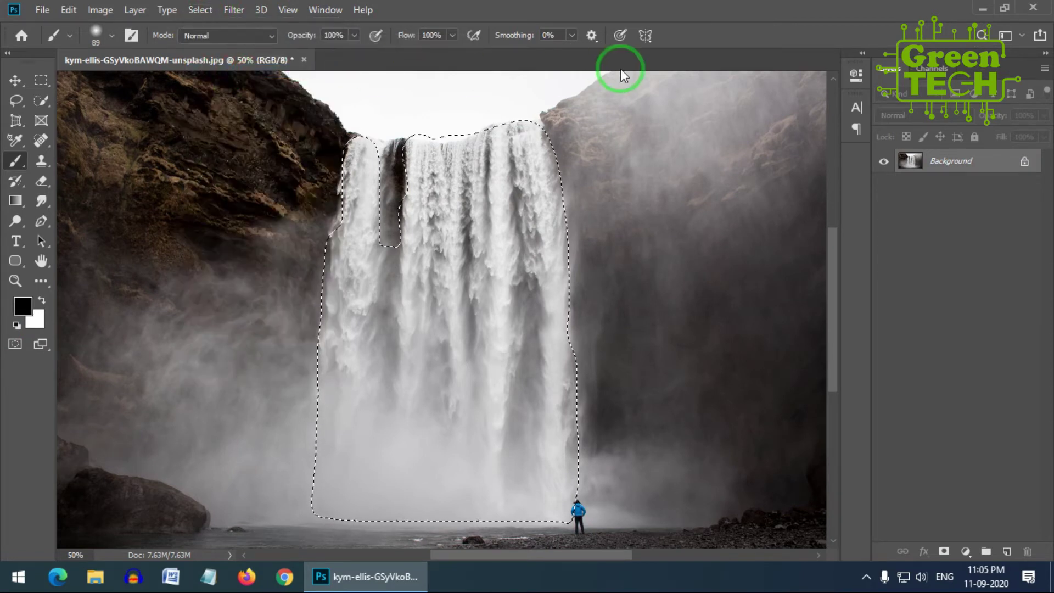
pyautogui.hotkey('ctrl', '-')
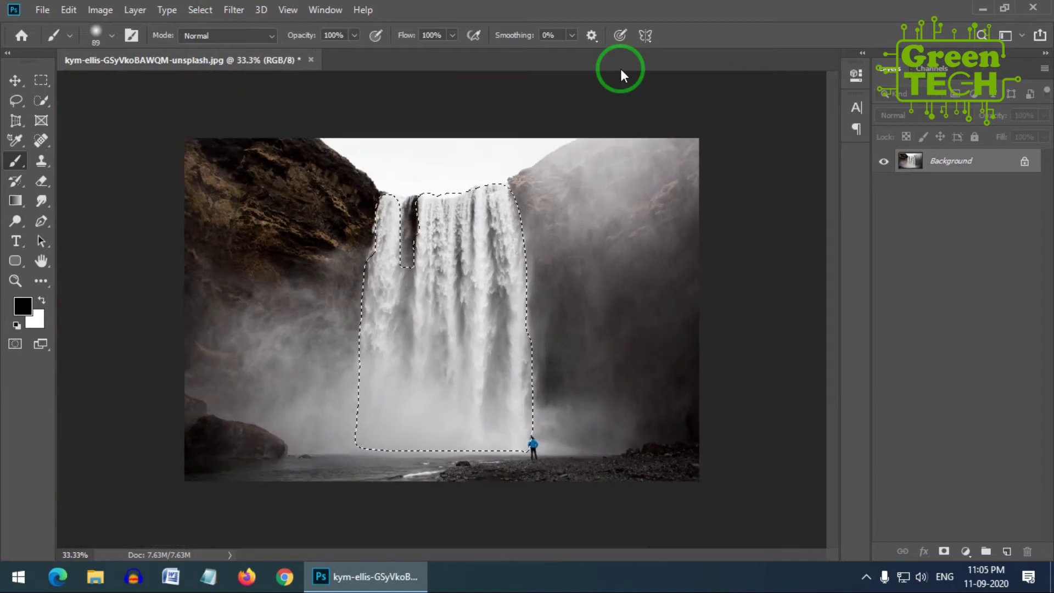
pyautogui.moveTo(638, 144); pyautogui.dragTo(424, 294)
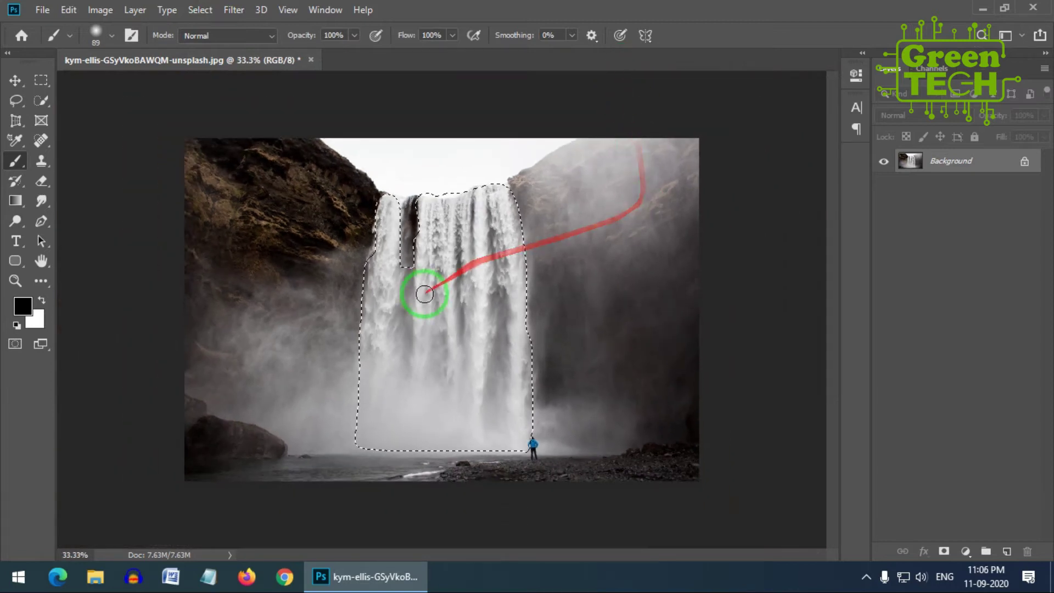
pyautogui.click(1008, 551)
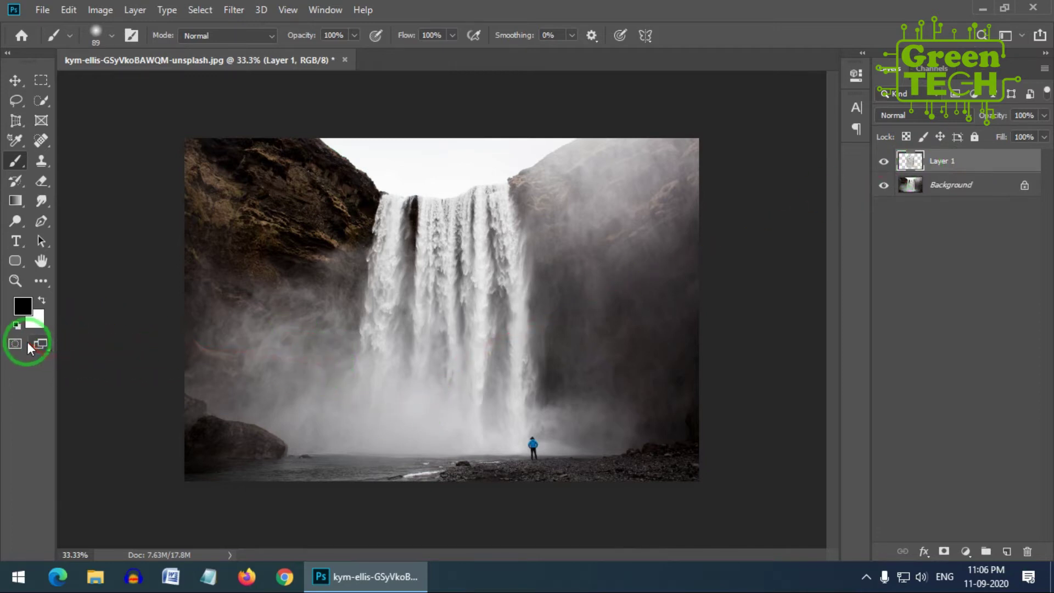
# On the Background layer, paint a quick mask in black over the mist on both sides and along the waterfall's base
pyautogui.click(951, 186)
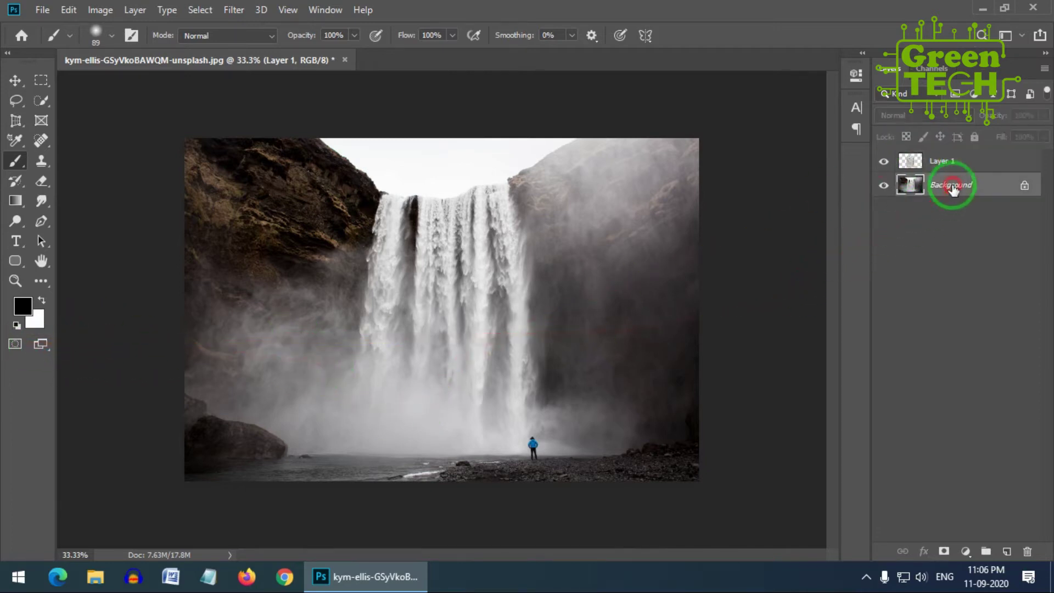
pyautogui.click(16, 345)
pyautogui.press('x')
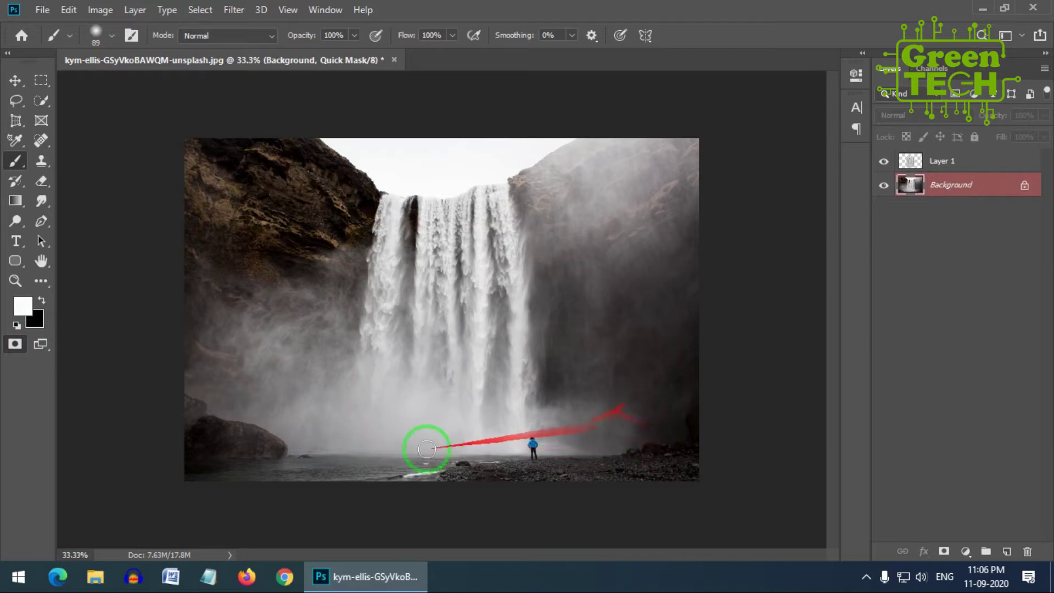
pyautogui.click(41, 300)
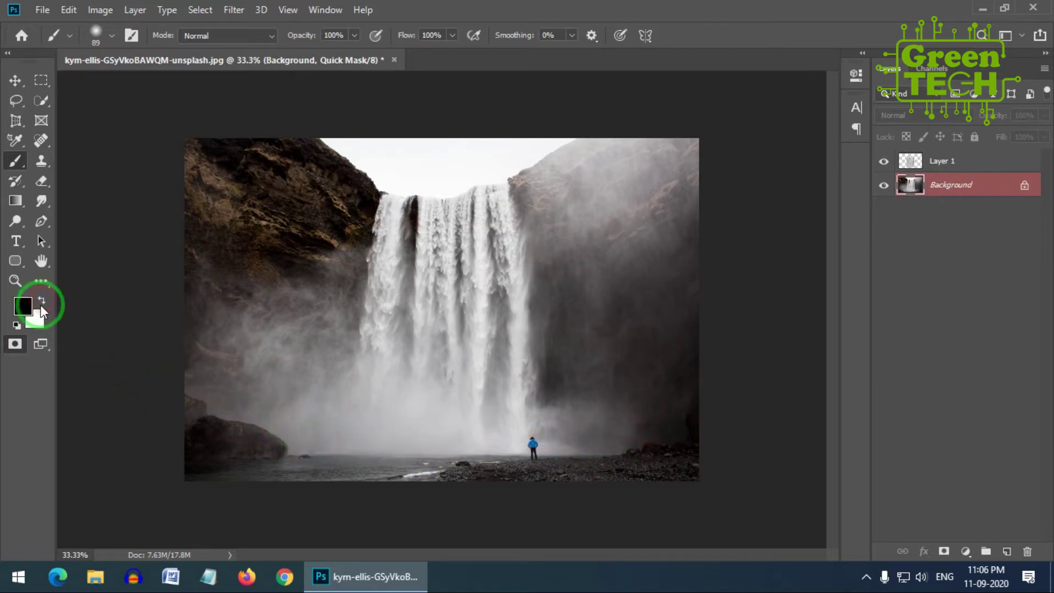
pyautogui.moveTo(193, 377)
pyautogui.mouseDown()
pyautogui.moveTo(204, 397)
pyautogui.moveTo(300, 432)
pyautogui.moveTo(302, 447)
pyautogui.moveTo(343, 328)
pyautogui.moveTo(208, 287)
pyautogui.moveTo(193, 339)
pyautogui.moveTo(209, 374)
pyautogui.moveTo(282, 410)
pyautogui.moveTo(250, 336)
pyautogui.moveTo(224, 308)
pyautogui.moveTo(240, 360)
pyautogui.moveTo(212, 317)
pyautogui.moveTo(248, 383)
pyautogui.moveTo(294, 348)
pyautogui.moveTo(282, 374)
pyautogui.moveTo(242, 330)
pyautogui.moveTo(278, 366)
pyautogui.moveTo(277, 339)
pyautogui.moveTo(317, 339)
pyautogui.moveTo(281, 326)
pyautogui.moveTo(303, 333)
pyautogui.moveTo(309, 448)
pyautogui.moveTo(402, 439)
pyautogui.mouseUp()
pyautogui.moveTo(336, 440)
pyautogui.mouseDown()
pyautogui.moveTo(516, 442)
pyautogui.moveTo(306, 440)
pyautogui.mouseUp()
pyautogui.moveTo(499, 438)
pyautogui.mouseDown()
pyautogui.moveTo(563, 421)
pyautogui.moveTo(575, 436)
pyautogui.moveTo(542, 444)
pyautogui.moveTo(608, 441)
pyautogui.moveTo(564, 428)
pyautogui.moveTo(528, 353)
pyautogui.moveTo(536, 424)
pyautogui.moveTo(546, 315)
pyautogui.moveTo(576, 412)
pyautogui.moveTo(559, 296)
pyautogui.moveTo(556, 377)
pyautogui.moveTo(543, 294)
pyautogui.moveTo(540, 346)
pyautogui.moveTo(564, 291)
pyautogui.moveTo(595, 411)
pyautogui.moveTo(593, 316)
pyautogui.moveTo(624, 433)
pyautogui.moveTo(605, 295)
pyautogui.mouseUp()
pyautogui.moveTo(542, 258)
pyautogui.mouseDown()
pyautogui.moveTo(582, 268)
pyautogui.moveTo(589, 315)
pyautogui.moveTo(613, 273)
pyautogui.moveTo(633, 313)
pyautogui.moveTo(630, 432)
pyautogui.moveTo(613, 444)
pyautogui.moveTo(559, 377)
pyautogui.moveTo(549, 345)
pyautogui.mouseUp()
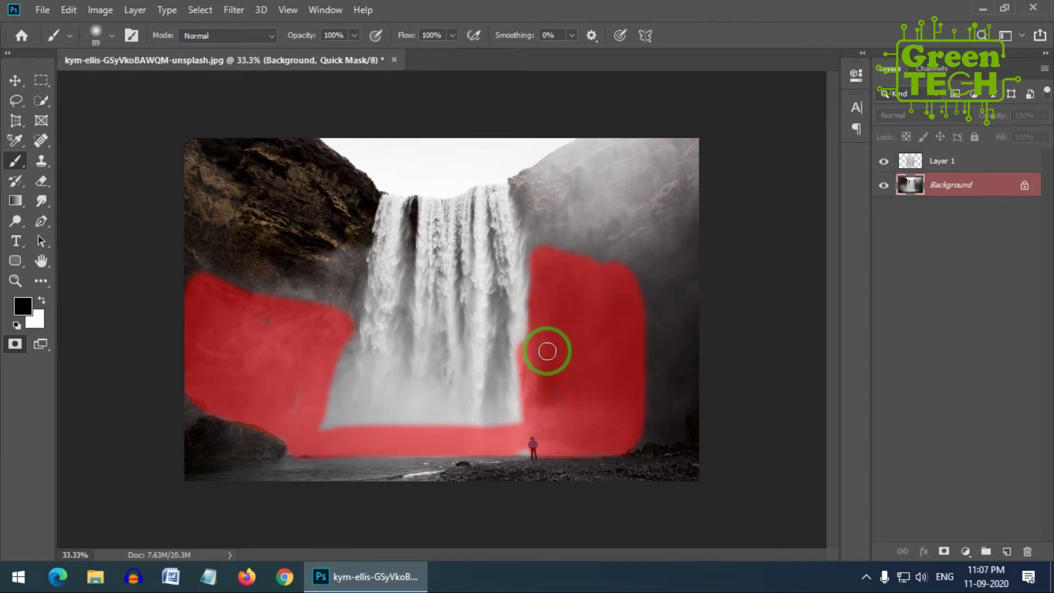
# Turn the mist mask into an inverted selection and copy it to a new layer above the waterfall layer
pyautogui.click(14, 344)
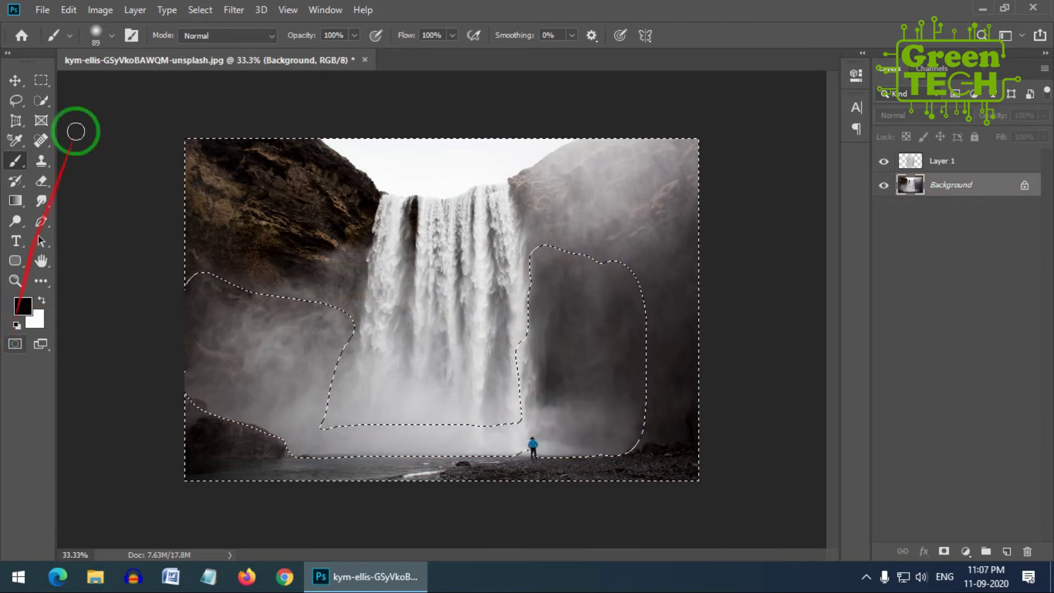
pyautogui.click(200, 10)
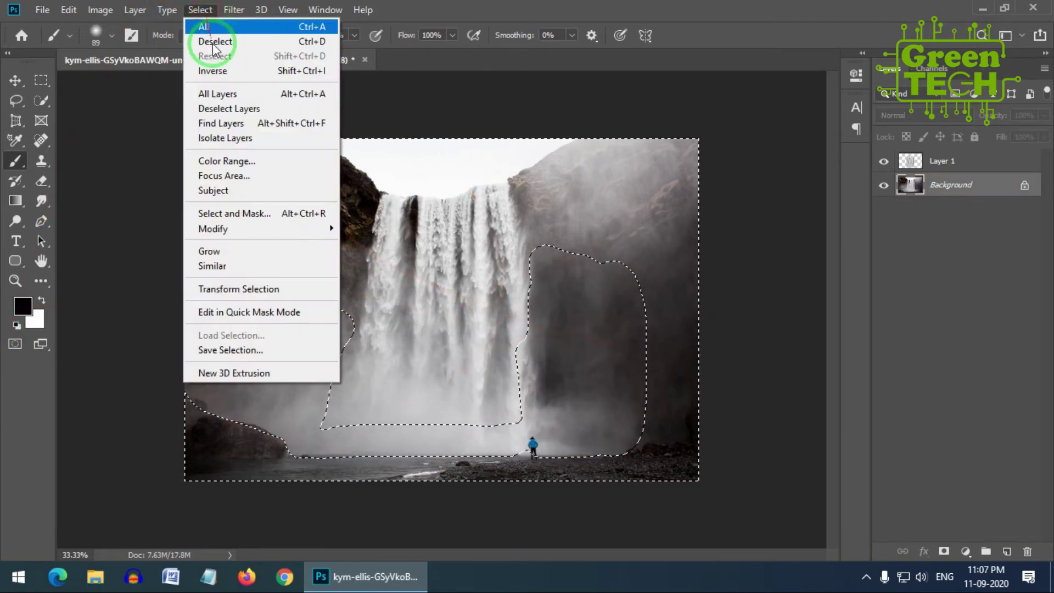
pyautogui.click(240, 72)
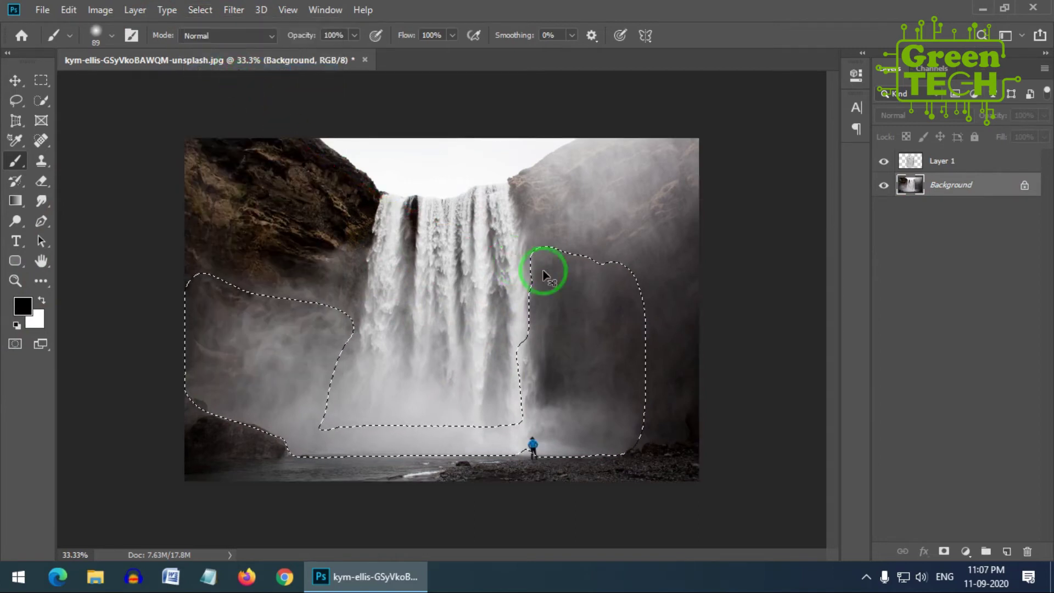
pyautogui.click(977, 161)
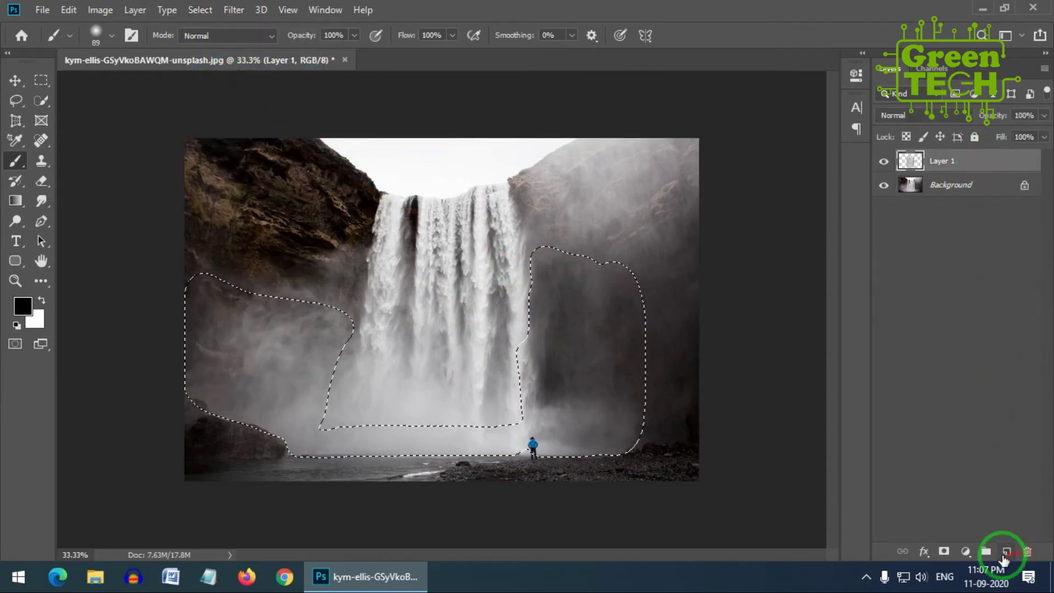
pyautogui.click(1006, 553)
pyautogui.hotkey('ctrl', 'd')
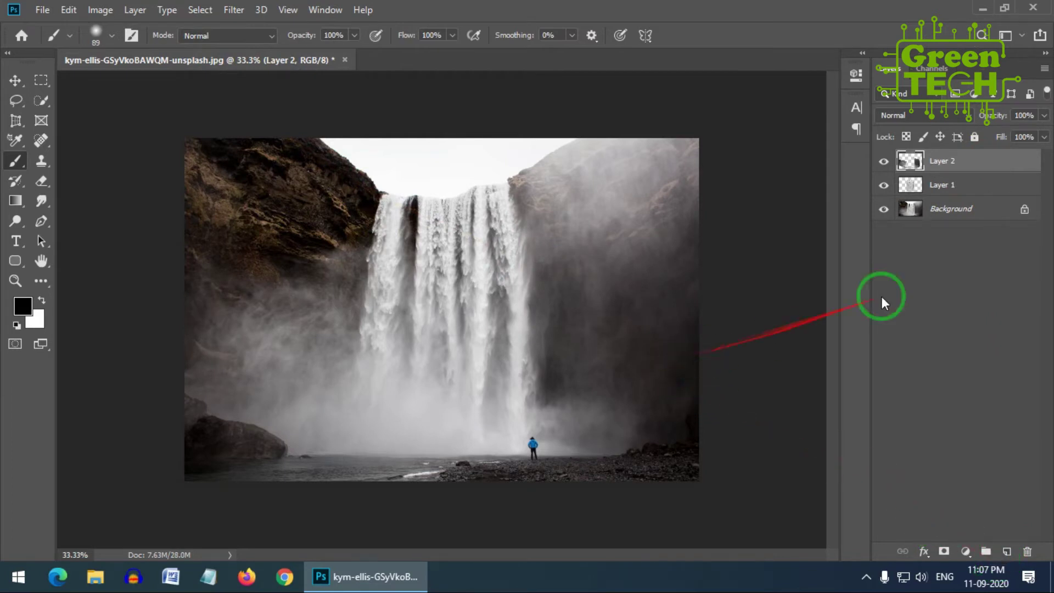
# Convert Layer 1 and Layer 2 into separate smart objects
pyautogui.rightClick(999, 184)
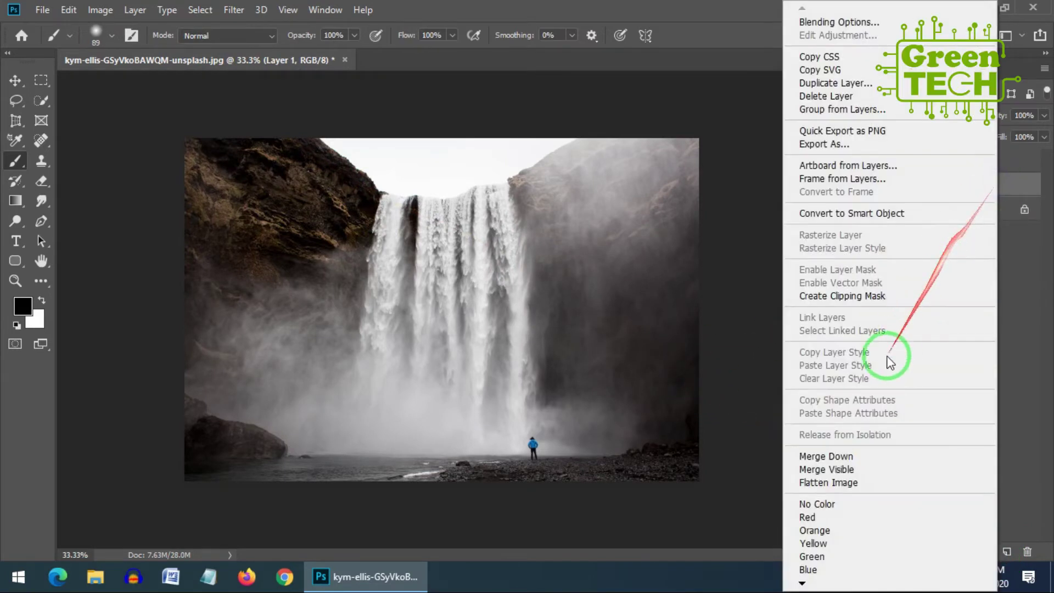
pyautogui.click(895, 214)
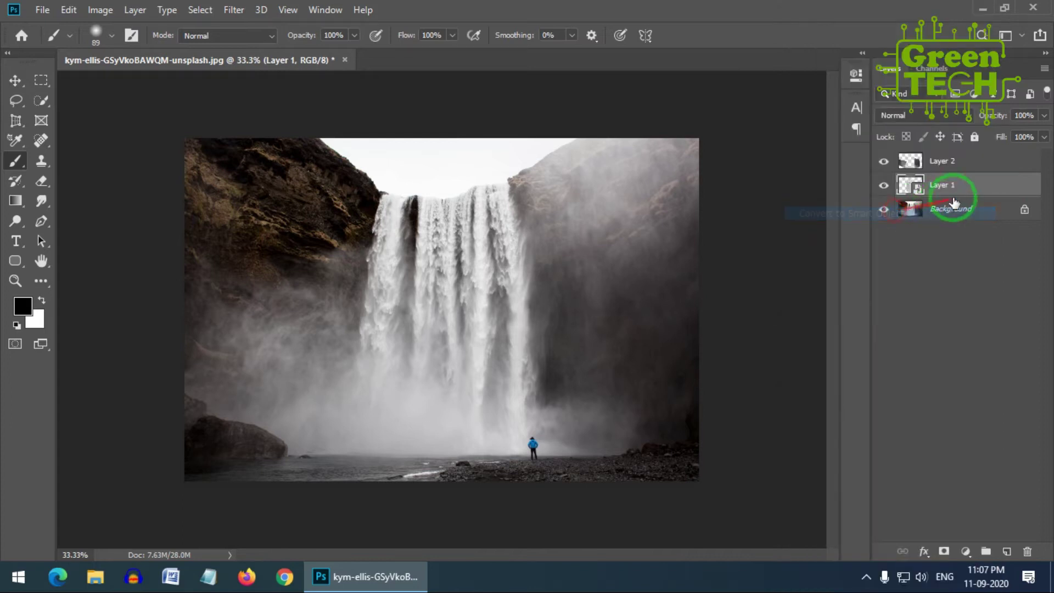
pyautogui.rightClick(982, 159)
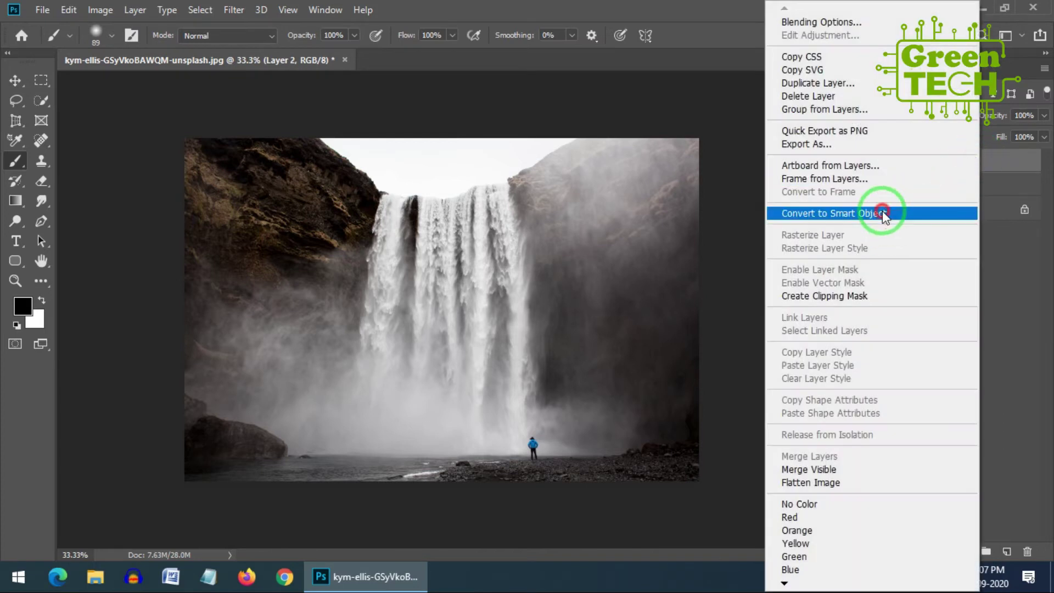
pyautogui.click(877, 146)
pyautogui.moveTo(883, 216); pyautogui.dragTo(761, 220)
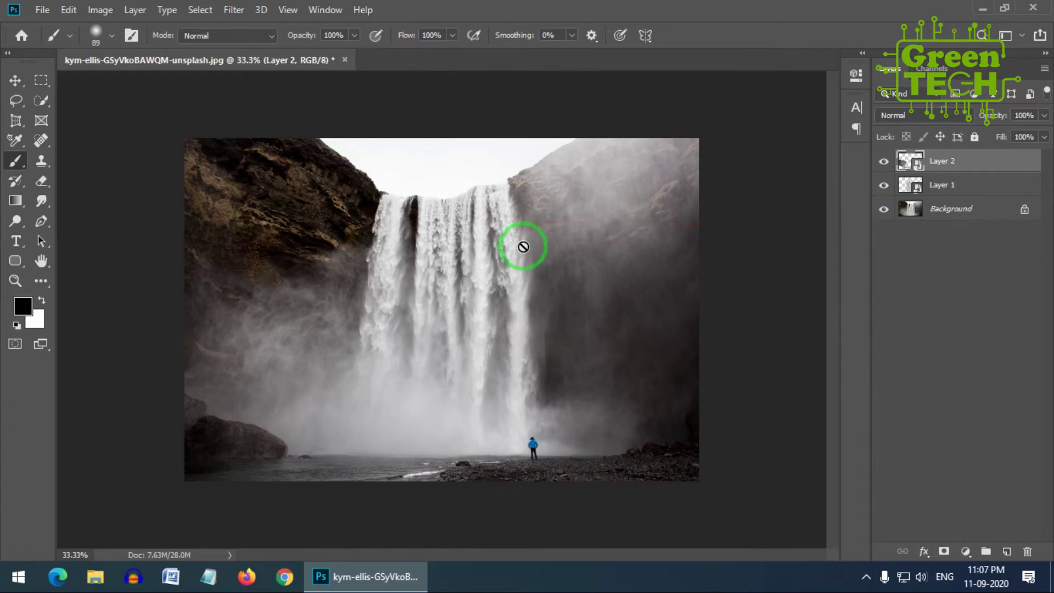
# Show the Timeline, create a frame animation with Layer 1 selected, and convert it to a video timeline
pyautogui.click(325, 12)
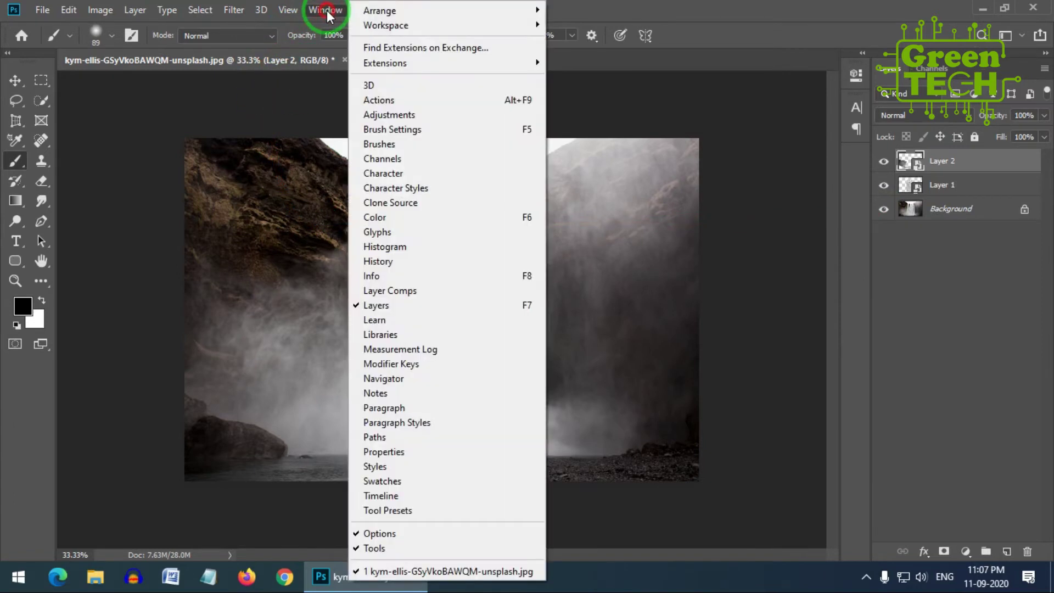
pyautogui.click(404, 496)
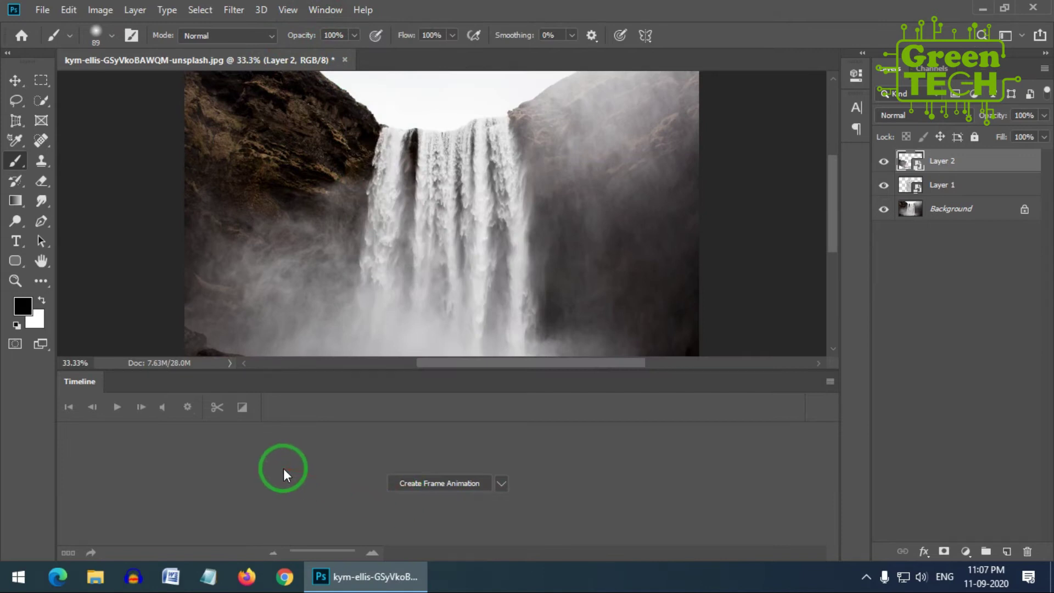
pyautogui.click(943, 185)
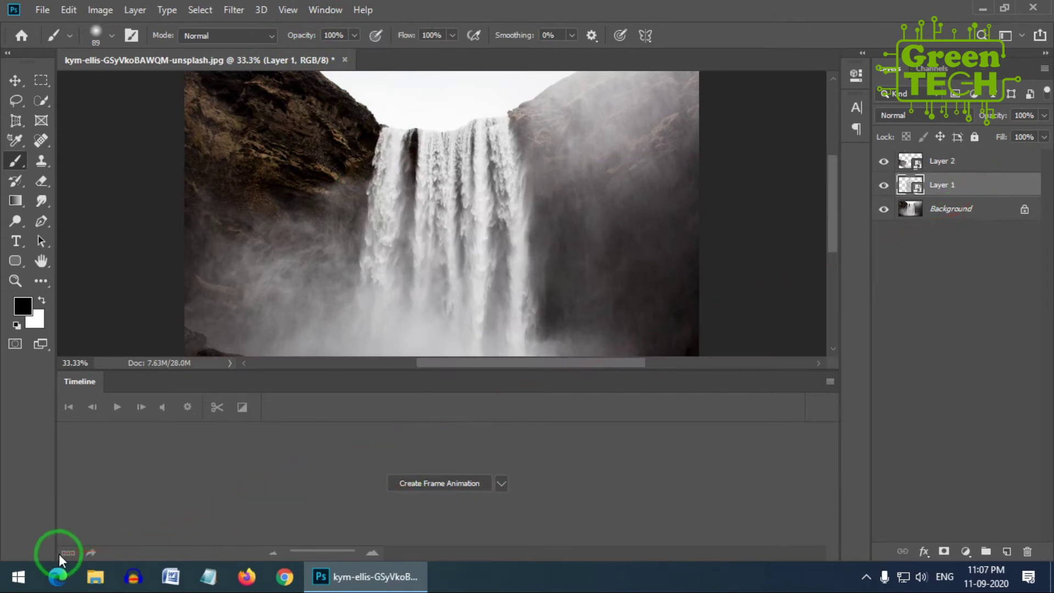
pyautogui.click(469, 483)
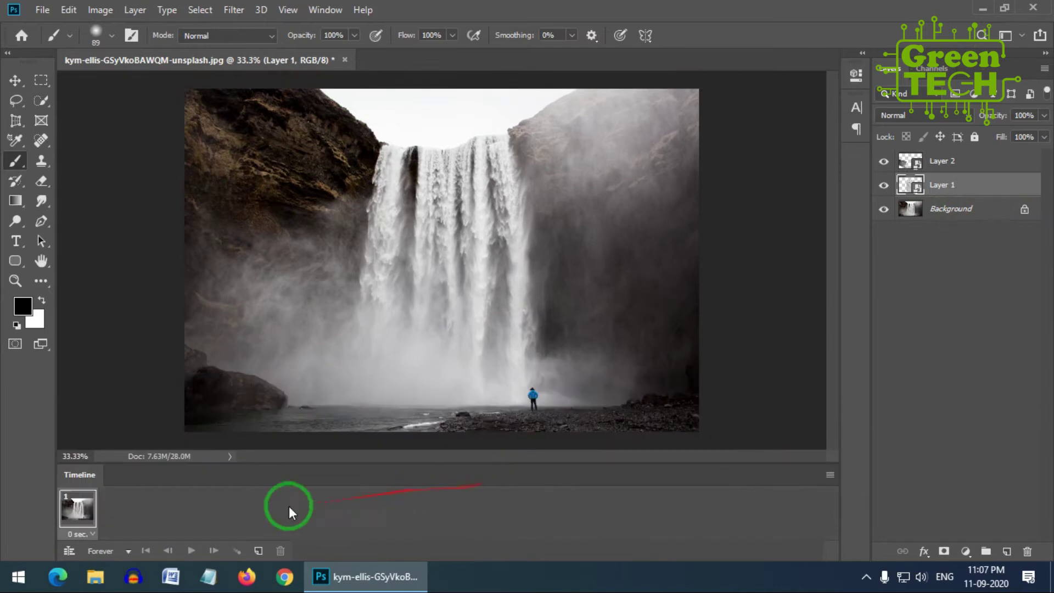
pyautogui.click(69, 551)
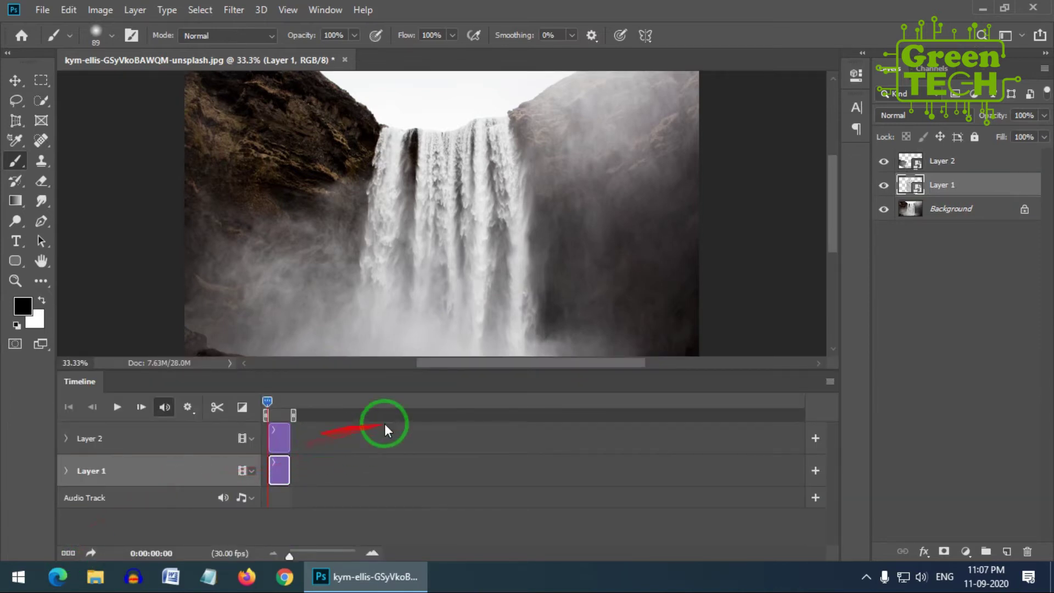
# Trim the Layer 1 and Layer 2 clips to the same length of about one second
pyautogui.scroll(2, 142, 453)
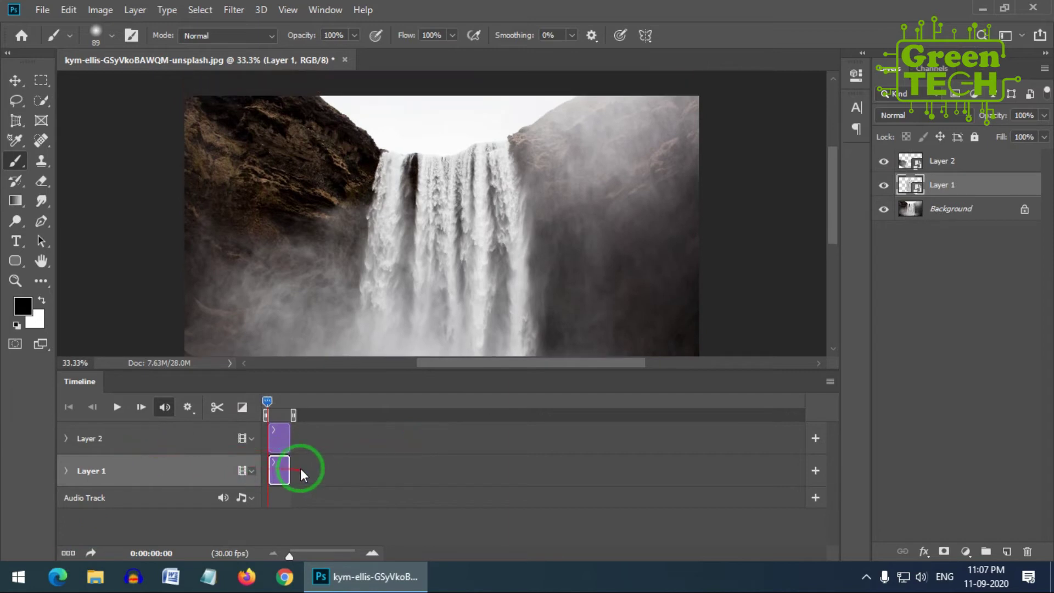
pyautogui.moveTo(295, 556); pyautogui.dragTo(304, 555)
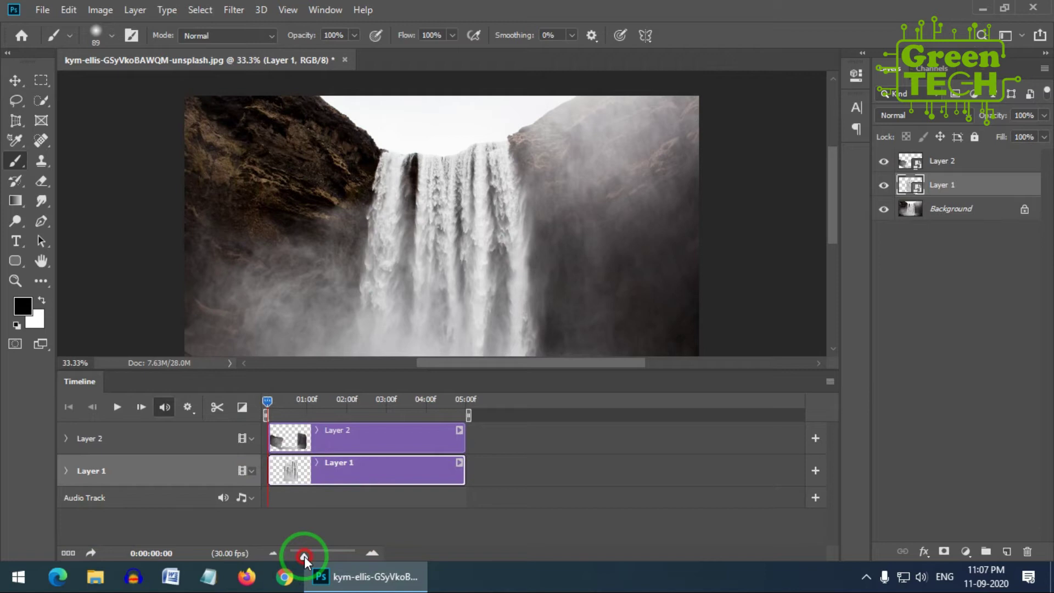
pyautogui.moveTo(466, 470); pyautogui.dragTo(308, 470)
pyautogui.moveTo(465, 441); pyautogui.dragTo(310, 442)
pyautogui.moveTo(302, 555); pyautogui.dragTo(327, 556)
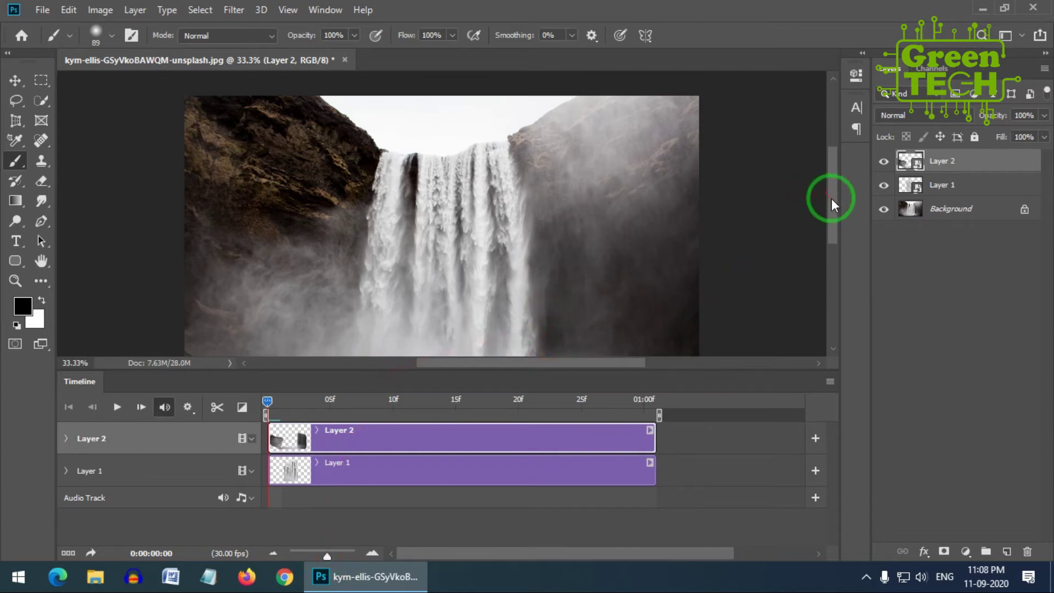
# Expand Layer 1's animation properties and set Transform keyframes at the clip's start and at 0:00:01:00
pyautogui.moveTo(831, 199); pyautogui.dragTo(832, 212)
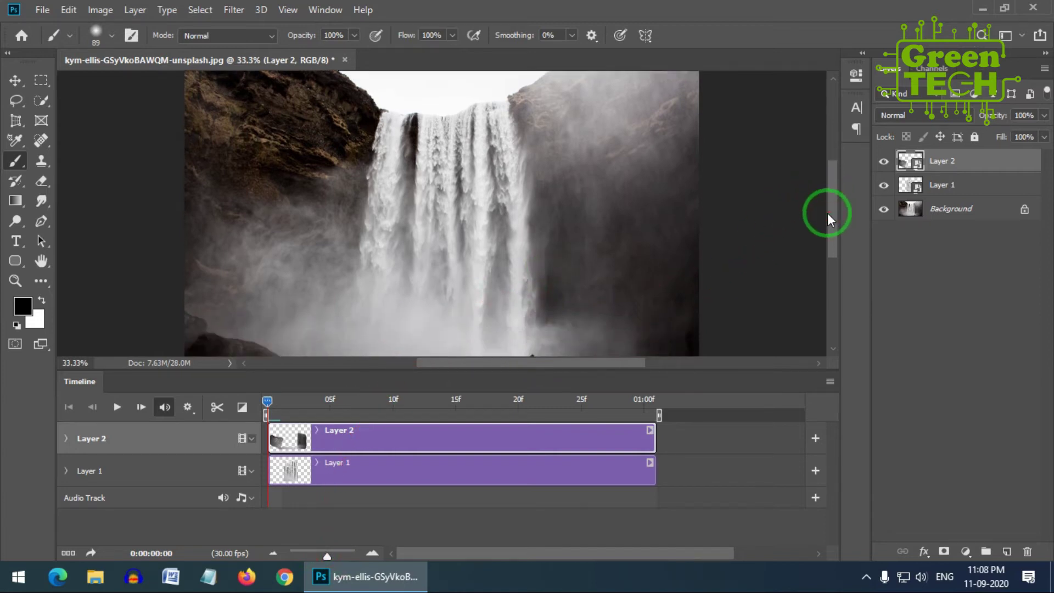
pyautogui.hotkey('ctrl', '-')
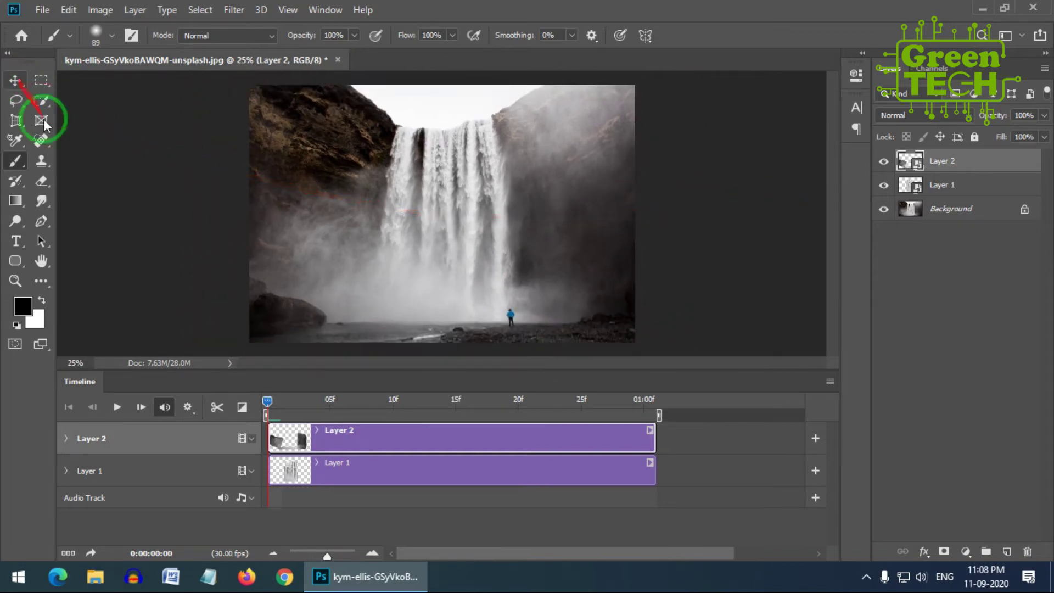
pyautogui.click(186, 471)
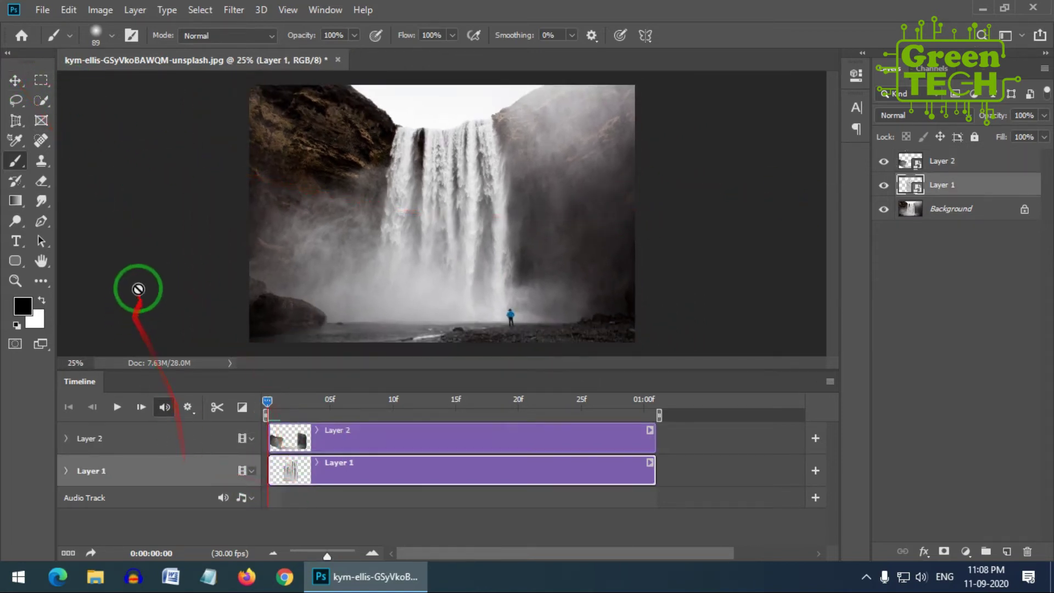
pyautogui.press('v')
pyautogui.hotkey('ctrl', '-')
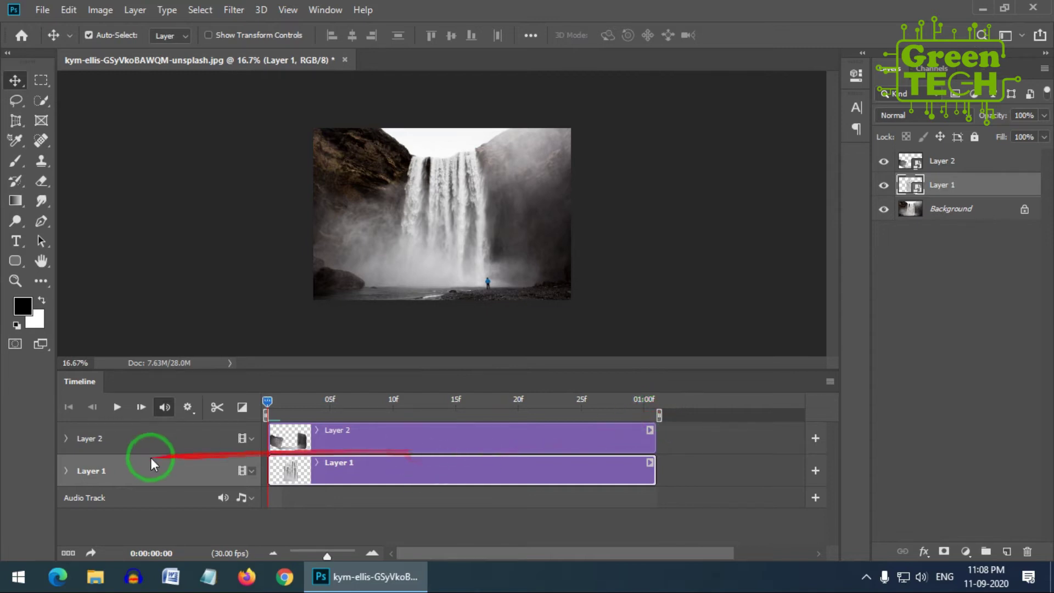
pyautogui.click(67, 471)
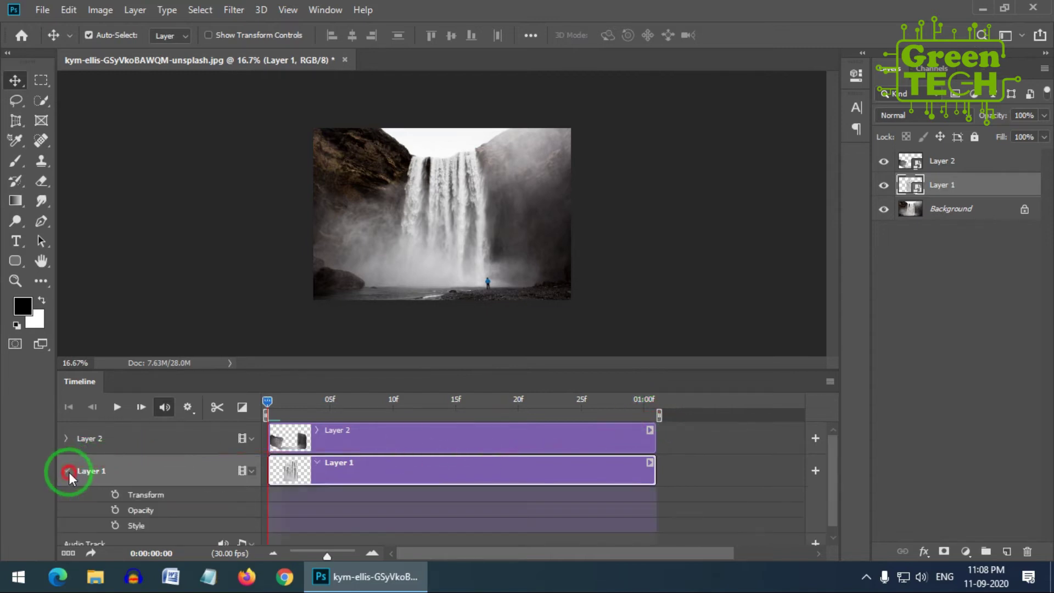
pyautogui.click(115, 494)
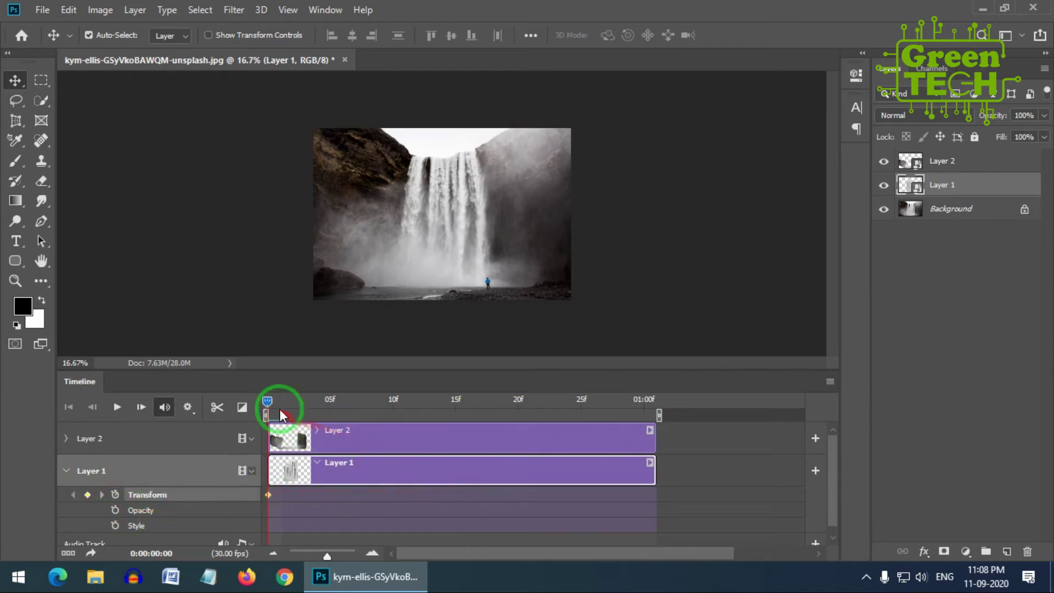
pyautogui.moveTo(599, 424); pyautogui.dragTo(670, 426)
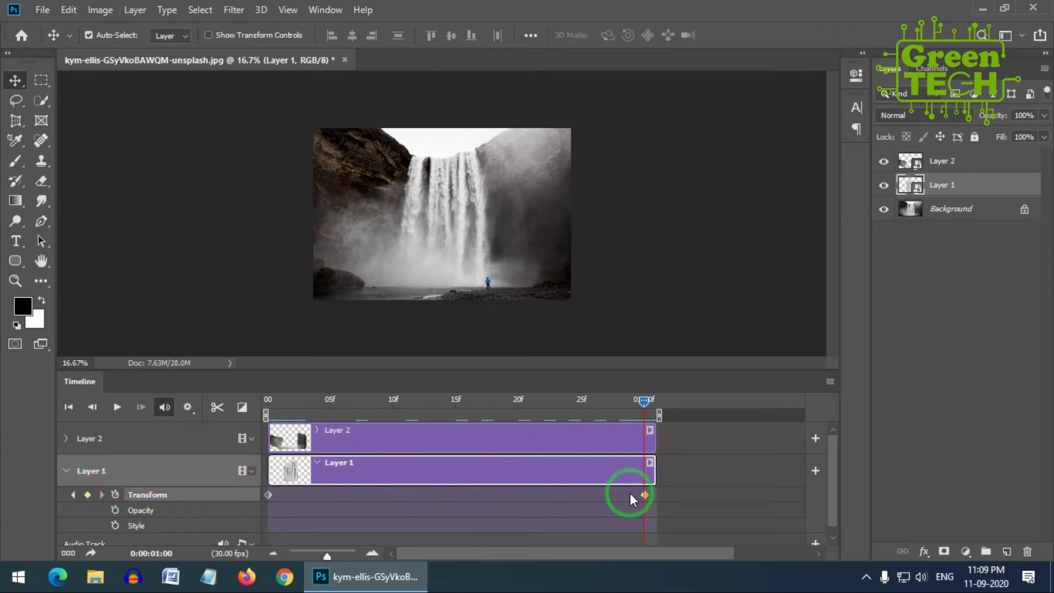
# At the 0:00:01:00 keyframe, stretch the Layer 1 waterfall downward past the photo's lower edge with Free Transform
pyautogui.press('ctrl')
pyautogui.hotkey('ctrl', 't')
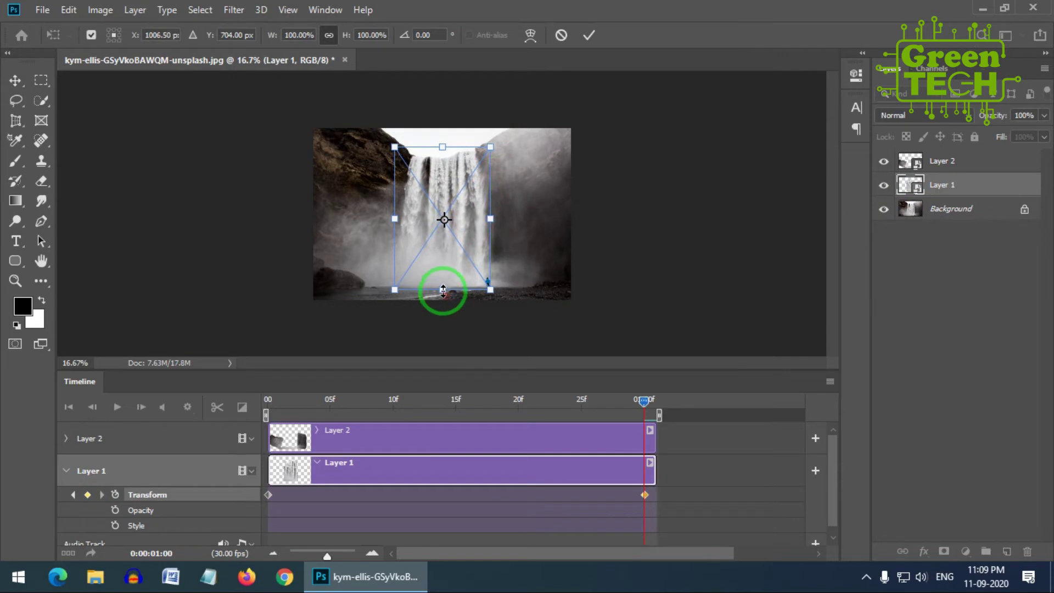
pyautogui.moveTo(443, 291); pyautogui.dragTo(438, 323)
pyautogui.press('Return')
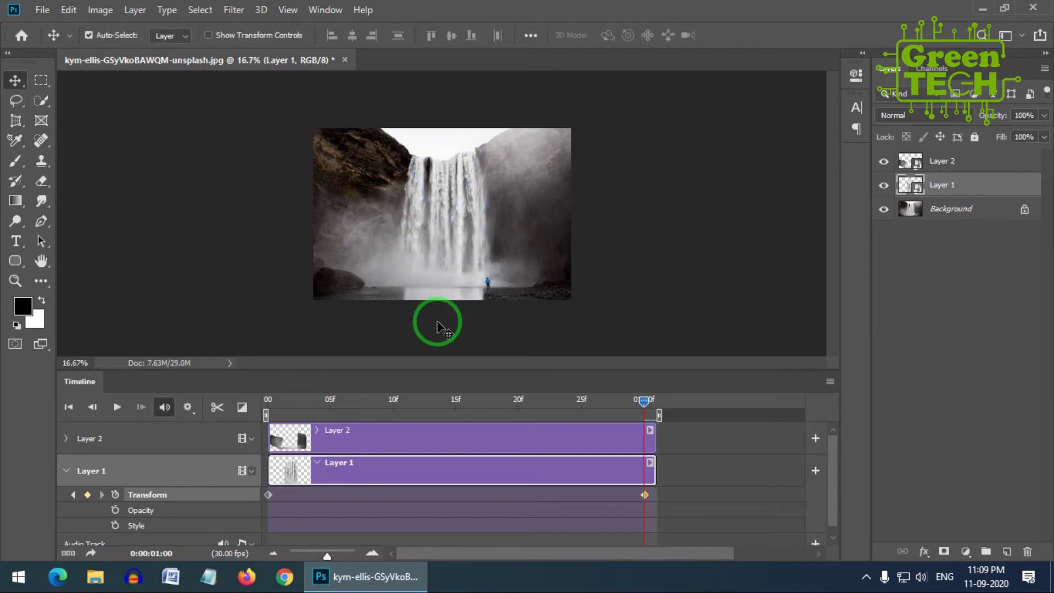
# Expand Layer 2's animation properties and set Transform keyframes at the clip's start and at 0:00:01:00
pyautogui.moveTo(637, 402); pyautogui.dragTo(226, 478)
pyautogui.click(335, 438)
pyautogui.click(59, 439)
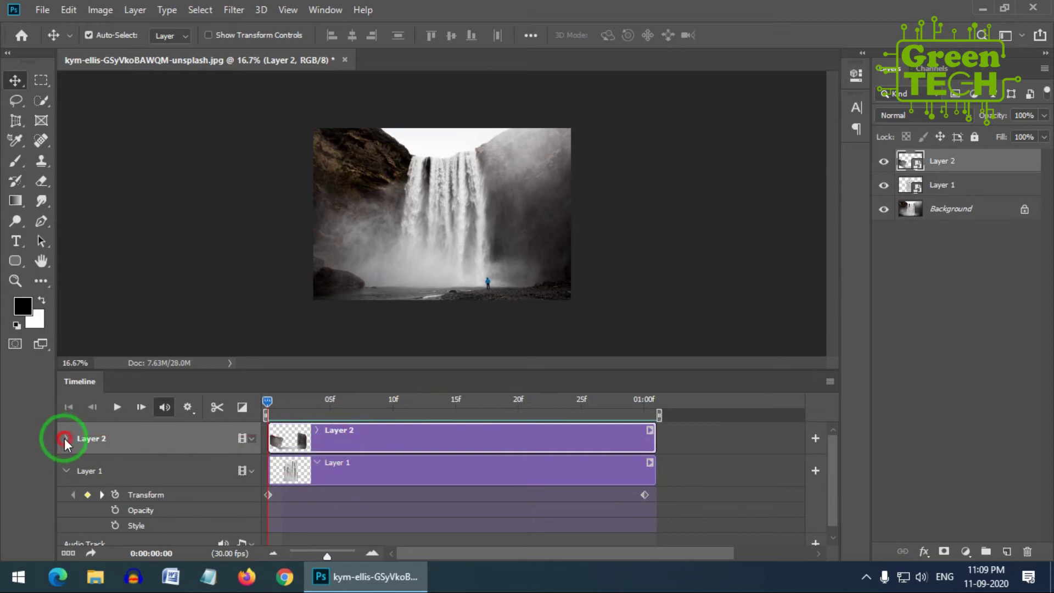
pyautogui.click(116, 462)
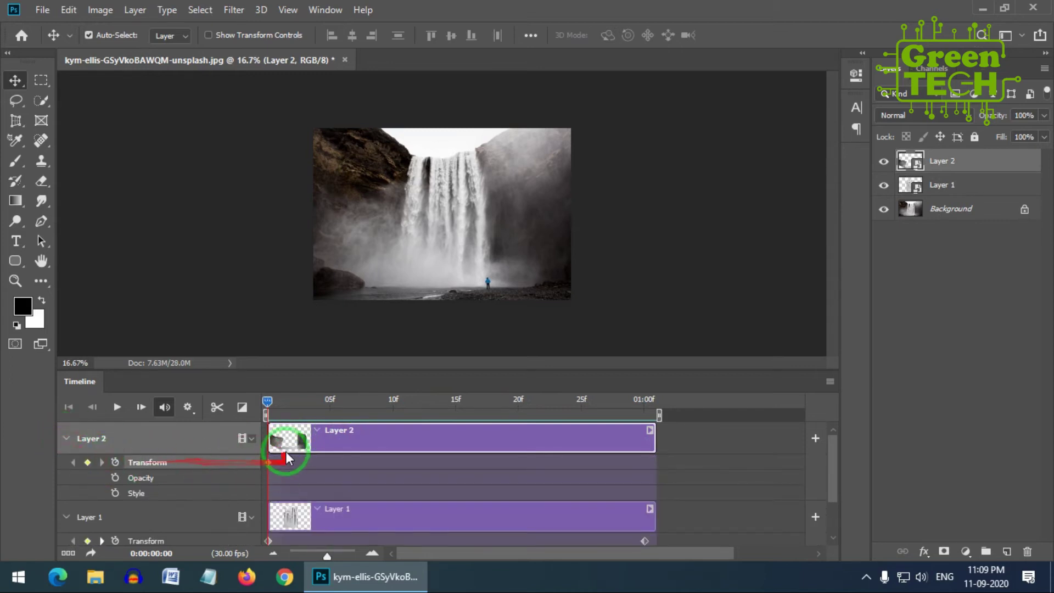
pyautogui.moveTo(267, 402); pyautogui.dragTo(711, 450)
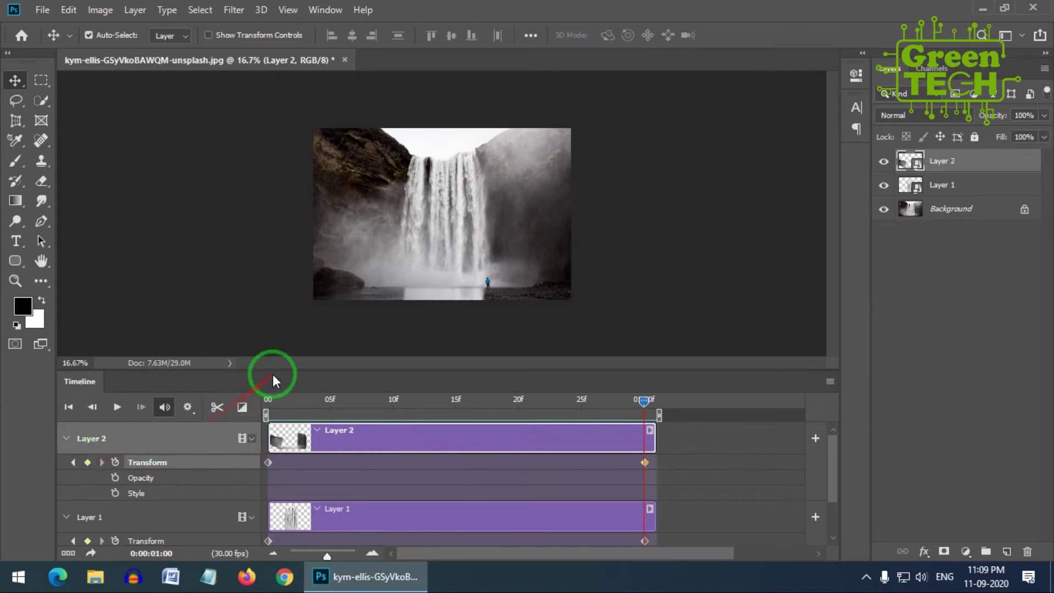
# At the 0:00:01:00 keyframe, enlarge the Layer 2 mist with Free Transform to about 129% width and 117% height
pyautogui.hotkey('ctrl', 't')
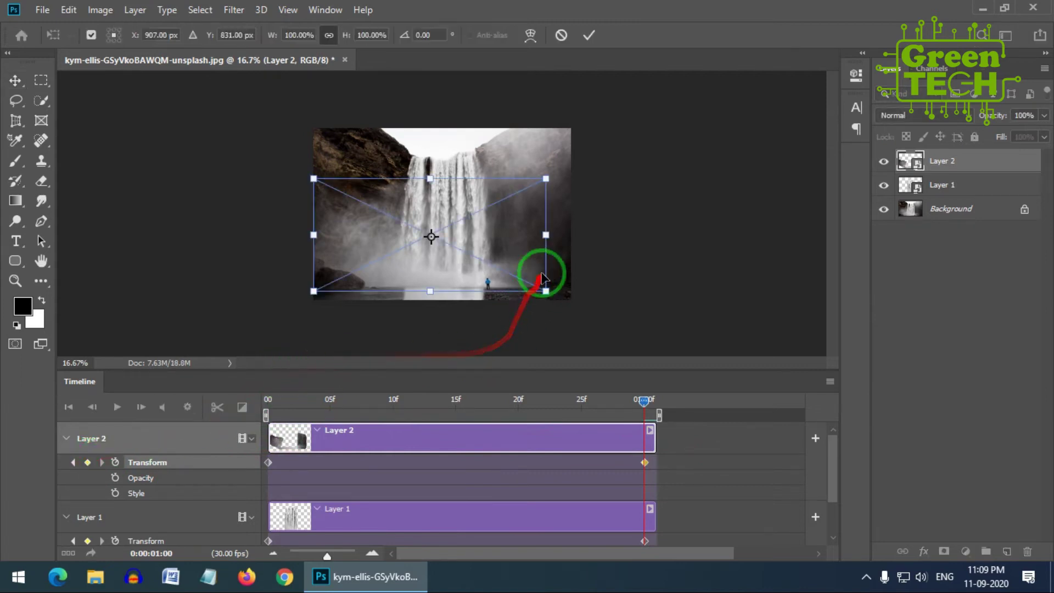
pyautogui.moveTo(548, 244); pyautogui.dragTo(559, 239)
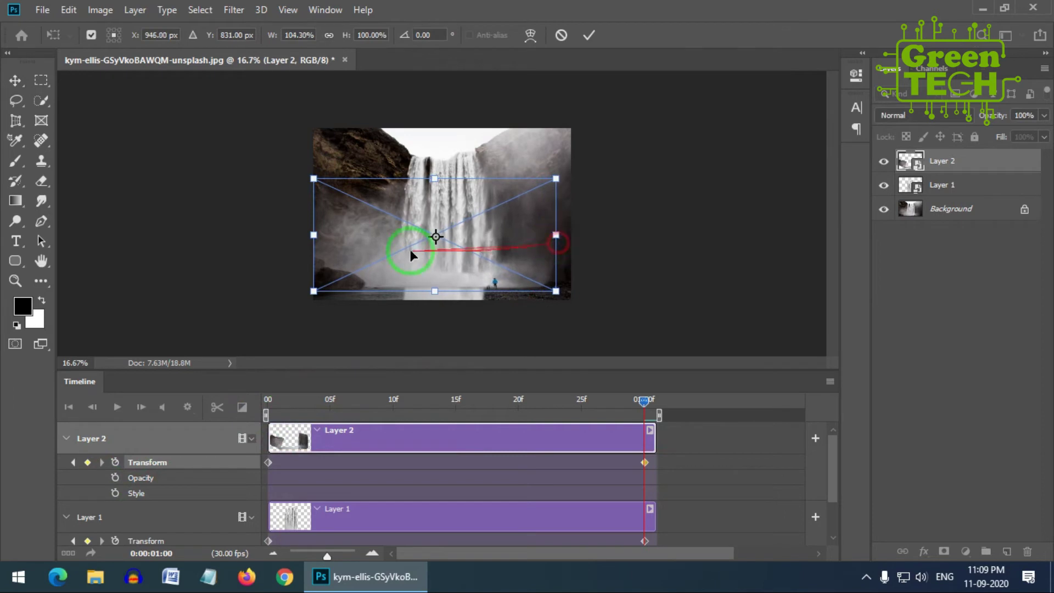
pyautogui.moveTo(314, 180); pyautogui.dragTo(295, 170)
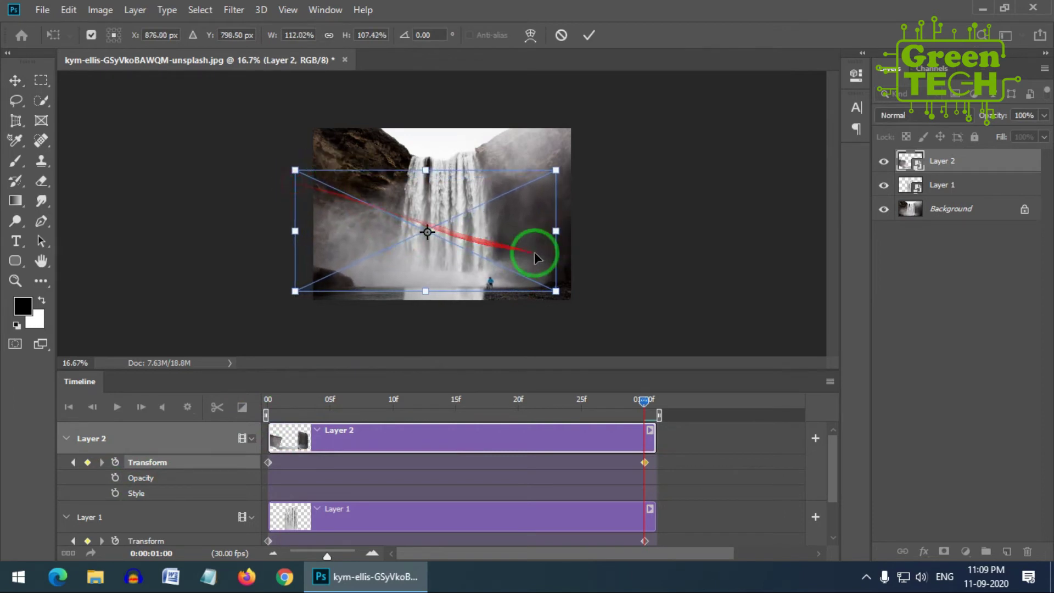
pyautogui.moveTo(556, 235); pyautogui.dragTo(570, 231)
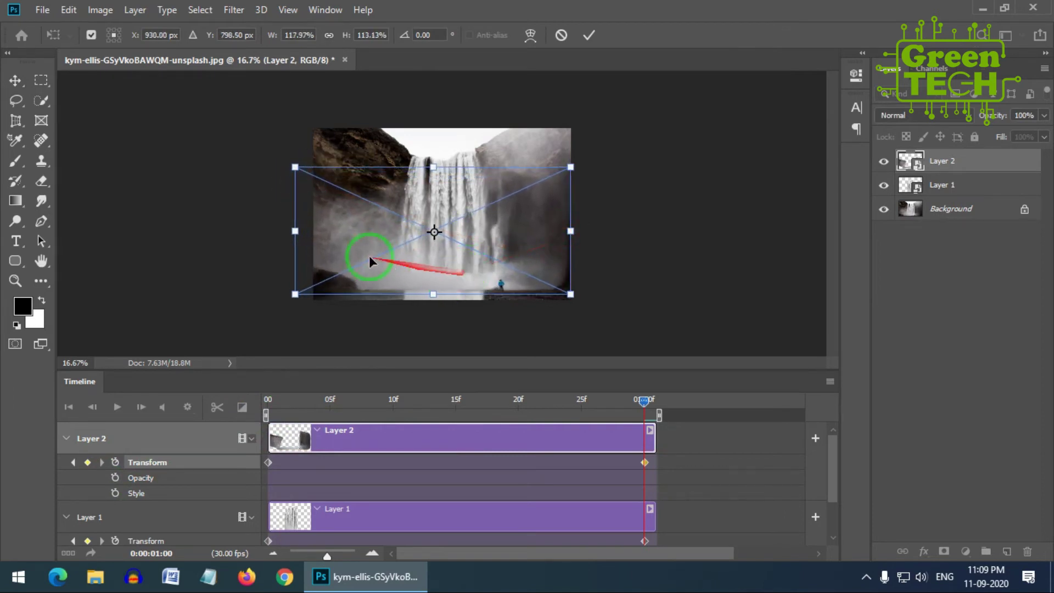
pyautogui.moveTo(296, 294); pyautogui.dragTo(283, 300)
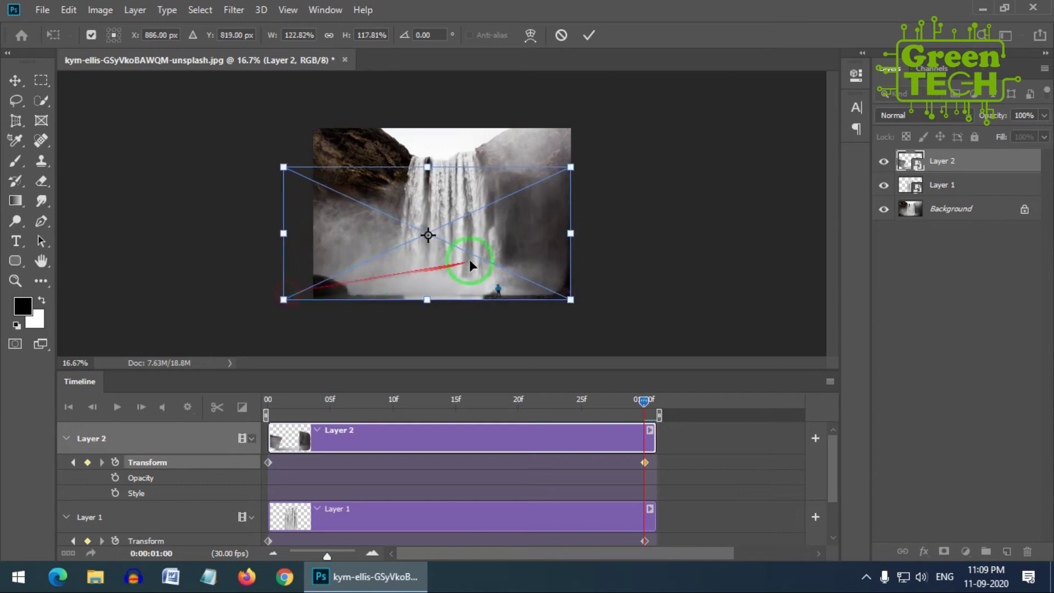
pyautogui.moveTo(509, 251); pyautogui.dragTo(509, 249)
pyautogui.moveTo(284, 165)
pyautogui.mouseDown()
pyautogui.moveTo(302, 170)
pyautogui.moveTo(284, 168)
pyautogui.mouseUp()
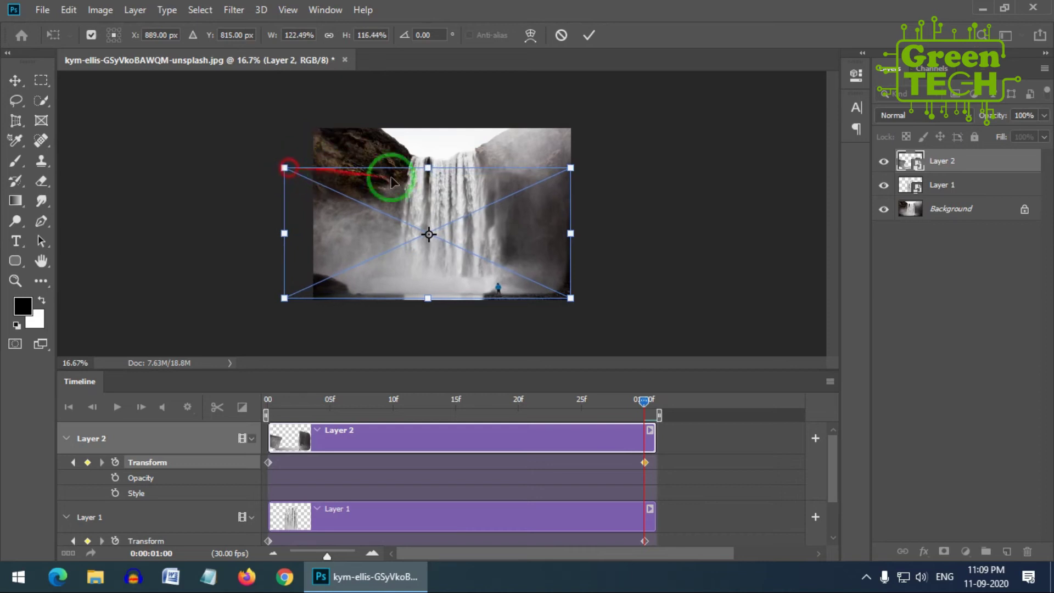
pyautogui.moveTo(577, 305)
pyautogui.mouseDown()
pyautogui.moveTo(586, 307)
pyautogui.moveTo(577, 300)
pyautogui.mouseUp()
pyautogui.moveTo(578, 235); pyautogui.dragTo(587, 235)
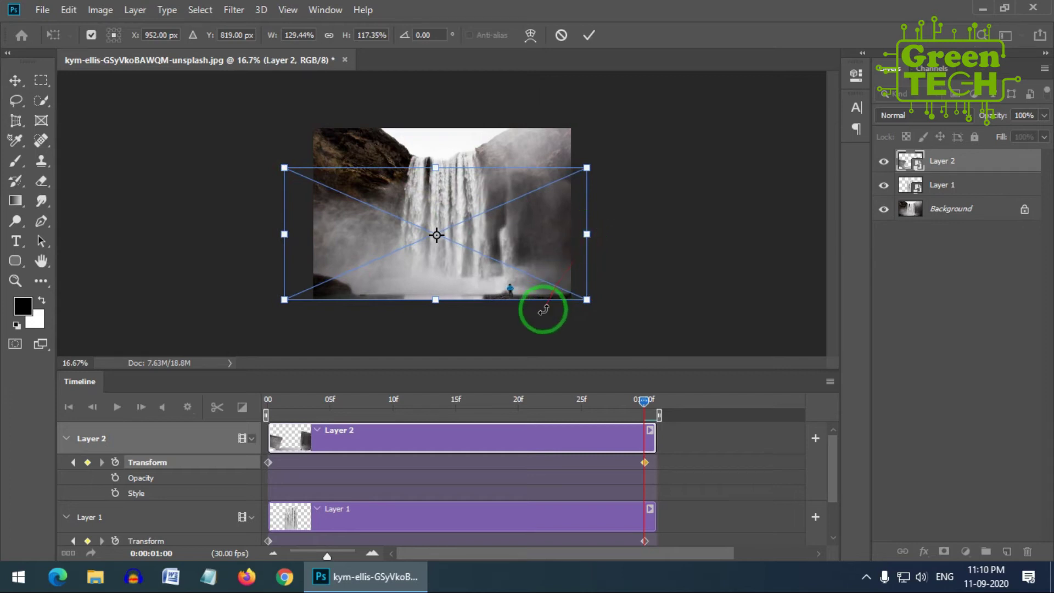
pyautogui.press('Return')
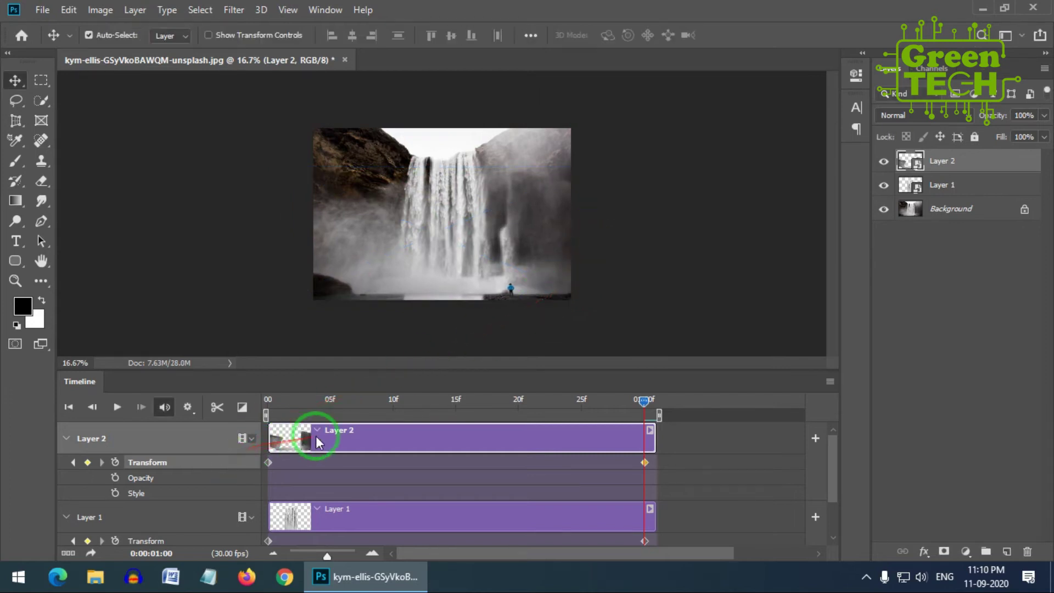
# Play the animation to preview the water and mist motion, stop it, and move the playhead back toward the start
pyautogui.press('space')
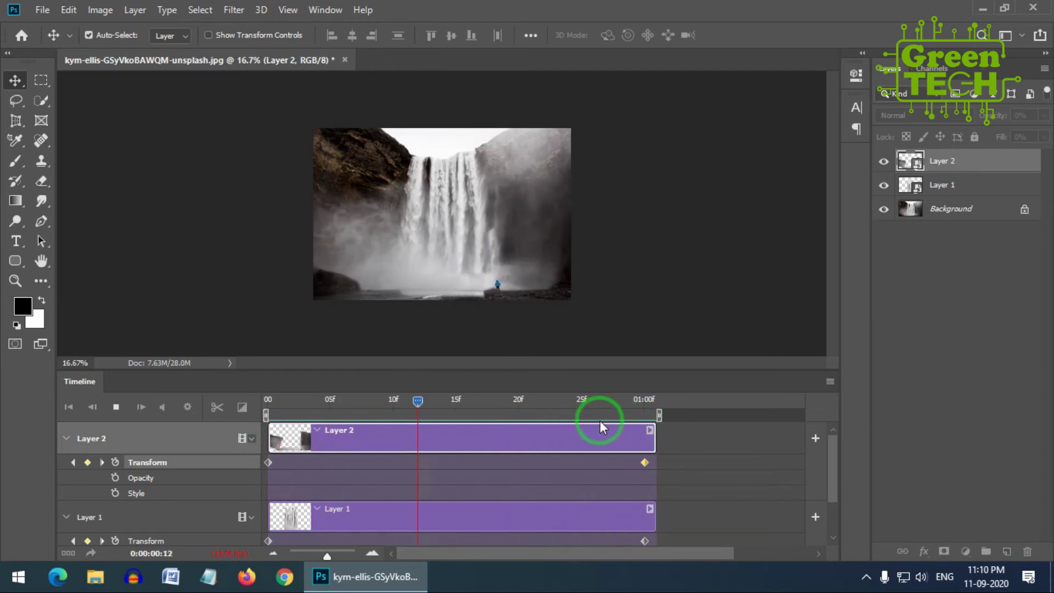
pyautogui.press('space')
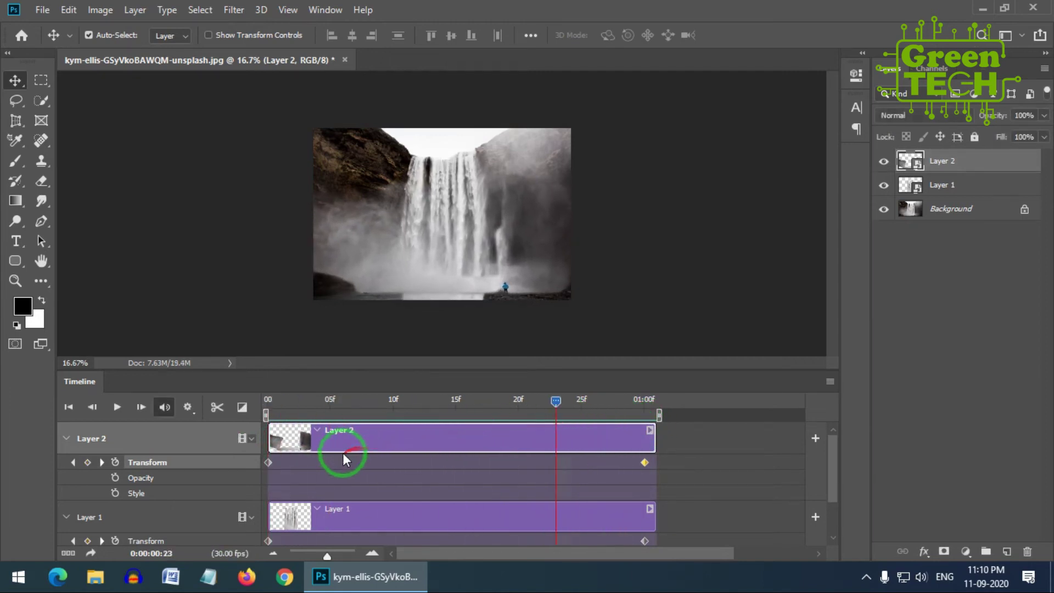
pyautogui.moveTo(556, 401); pyautogui.dragTo(267, 402)
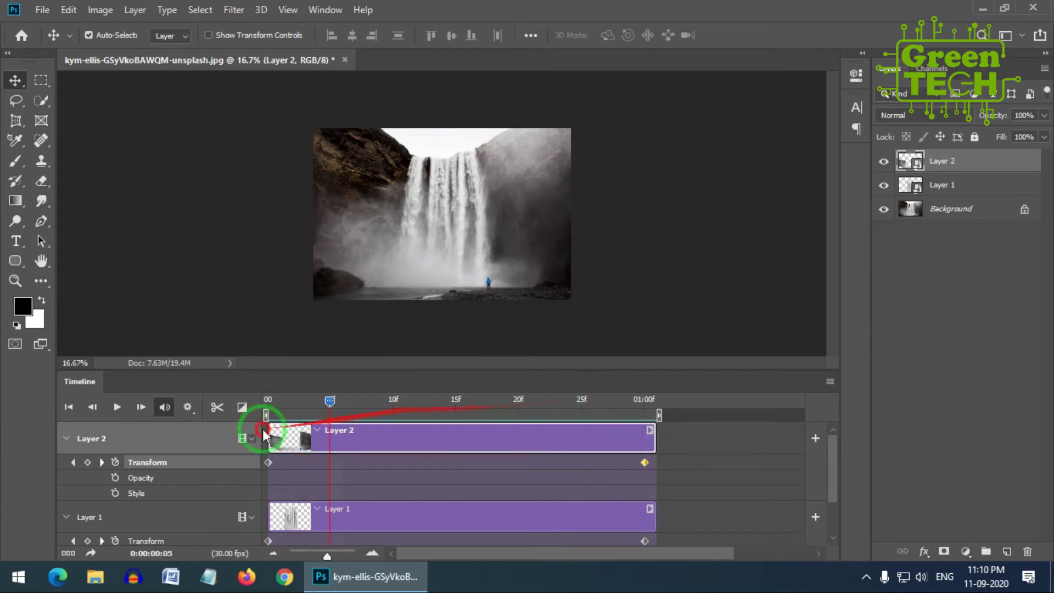
# Apply 1 s Fade transitions to the start and end of both the Layer 2 and Layer 1 clips
pyautogui.click(241, 409)
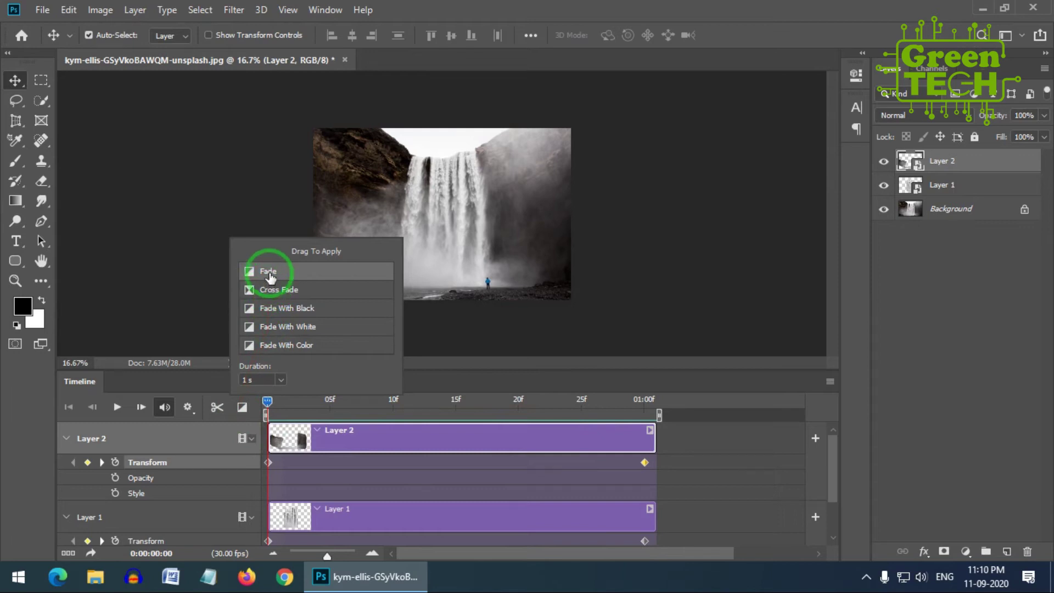
pyautogui.moveTo(271, 278); pyautogui.dragTo(336, 447)
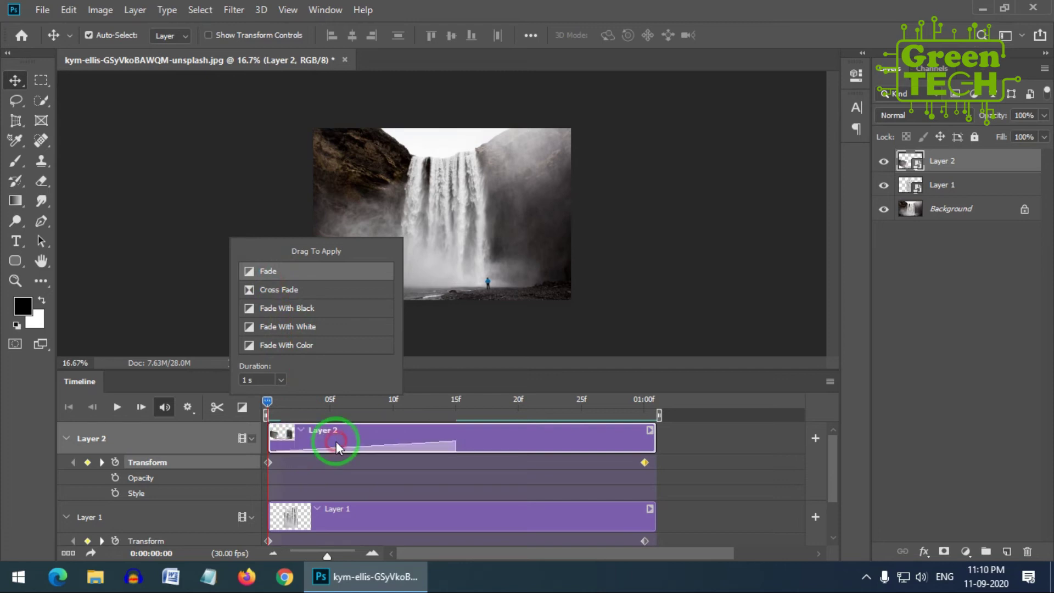
pyautogui.moveTo(314, 274); pyautogui.dragTo(555, 448)
pyautogui.moveTo(278, 275); pyautogui.dragTo(295, 521)
pyautogui.moveTo(321, 277); pyautogui.dragTo(533, 520)
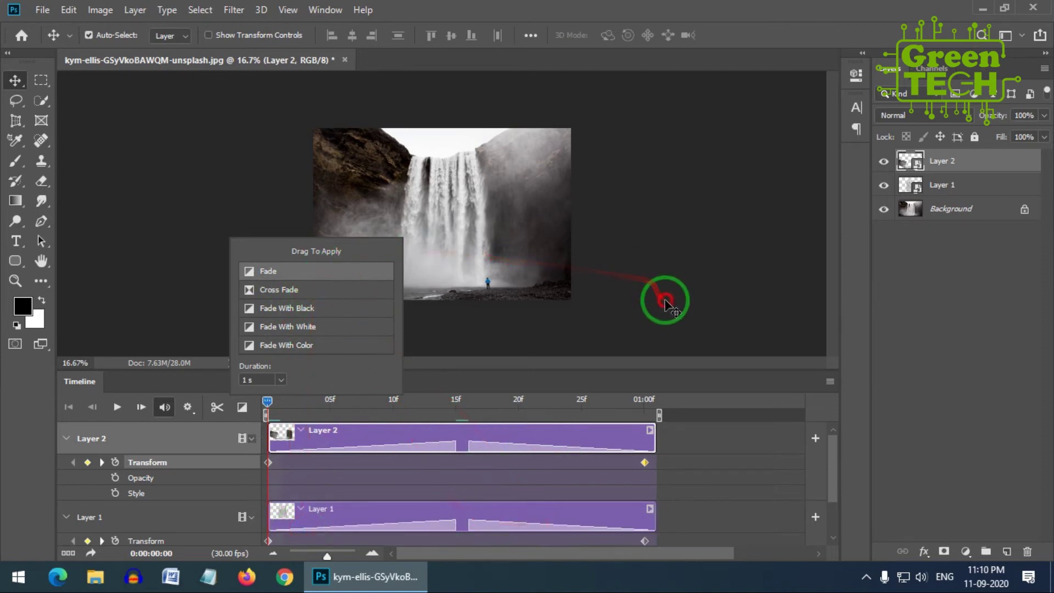
pyautogui.click(665, 302)
# Play the faded animation and examine the area around the person at the foot of the waterfall
pyautogui.press('space')
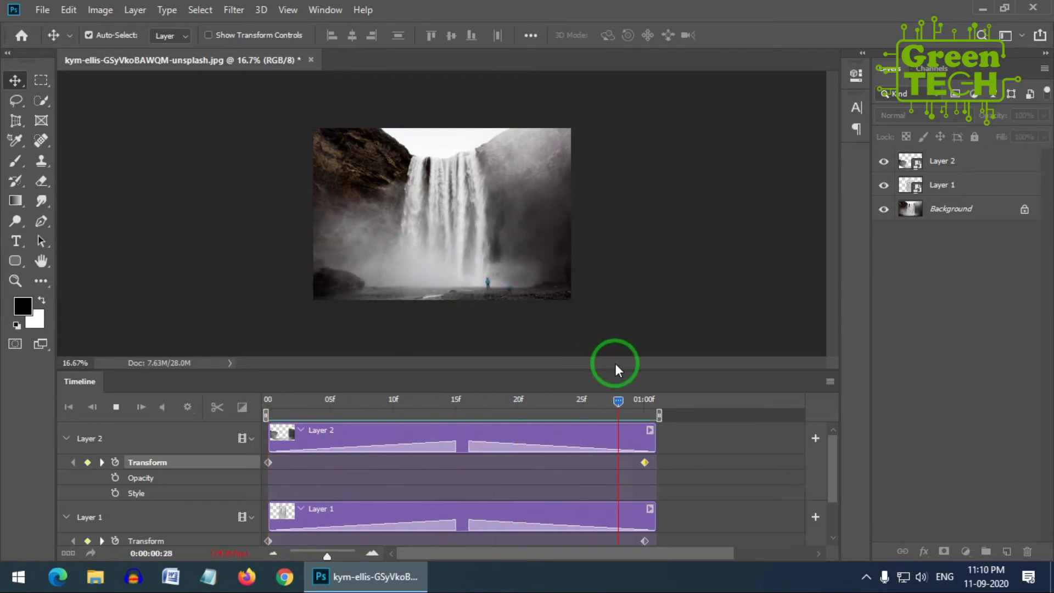
pyautogui.press('space')
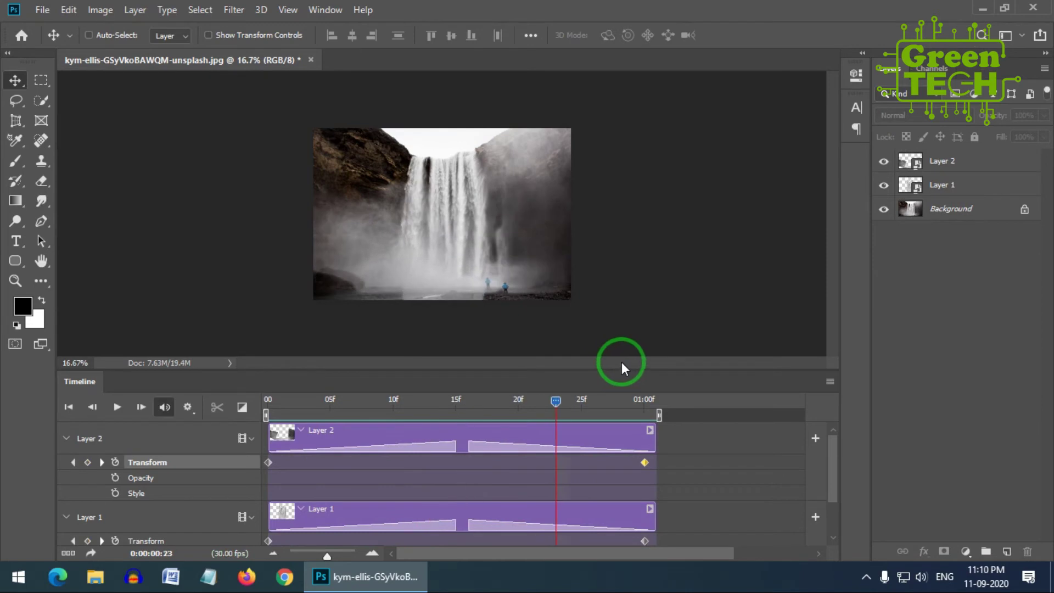
pyautogui.hotkey('ctrl', '+')
pyautogui.hotkey('ctrl', '+')
pyautogui.scroll(-1, 626, 317)
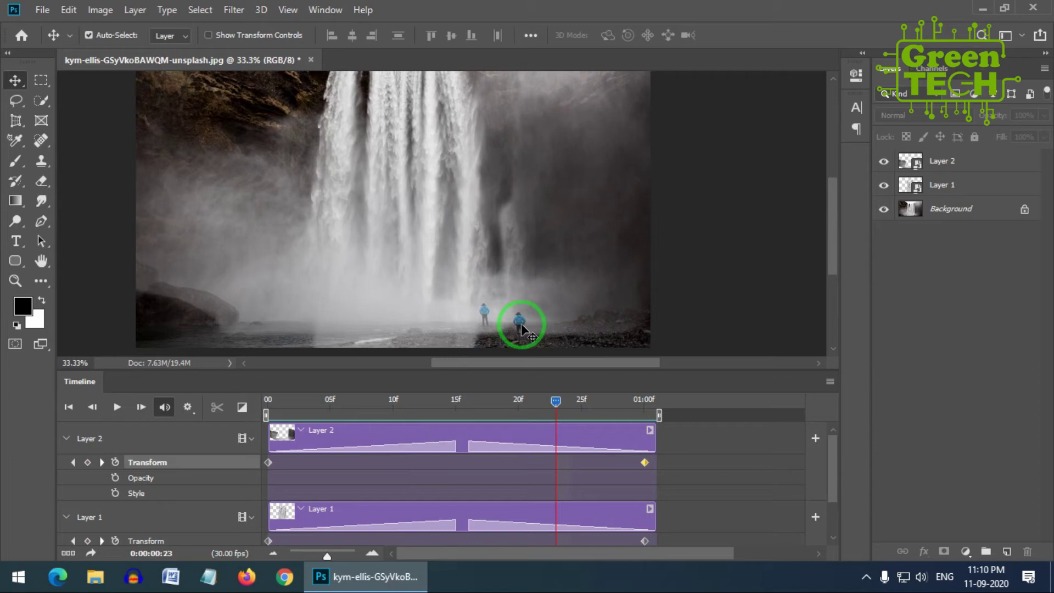
pyautogui.press('space')
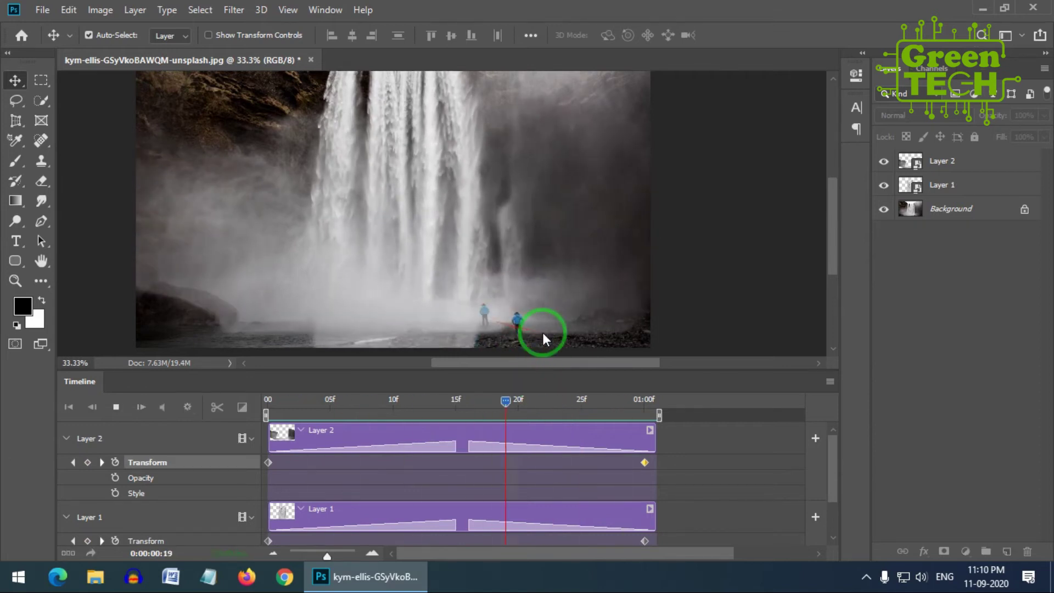
pyautogui.click(544, 338)
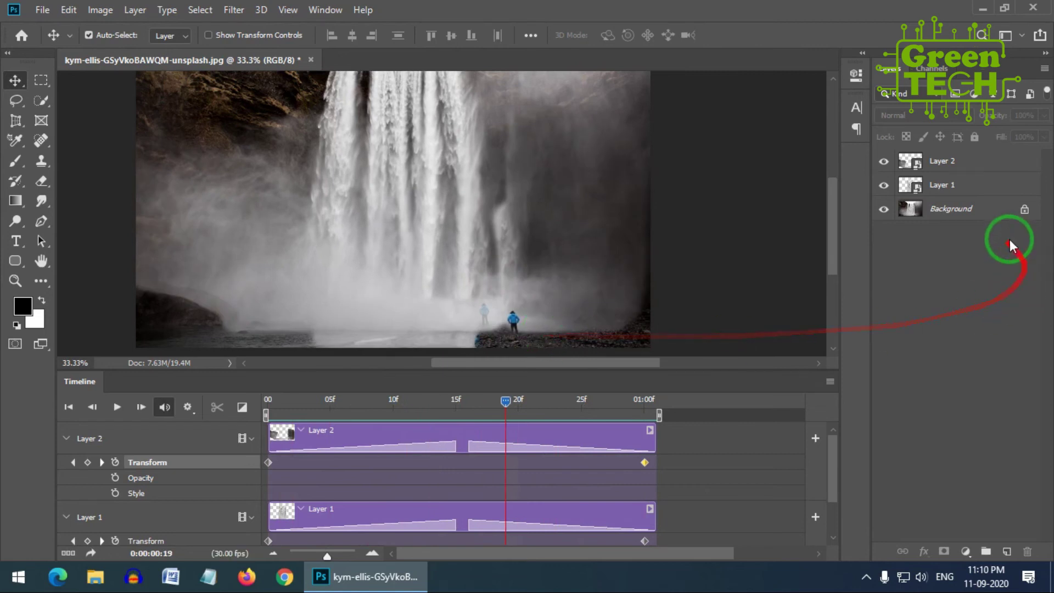
# Duplicate the Background layer as Background copy and move the copy above Layer 2 in the layer stack
pyautogui.click(986, 213)
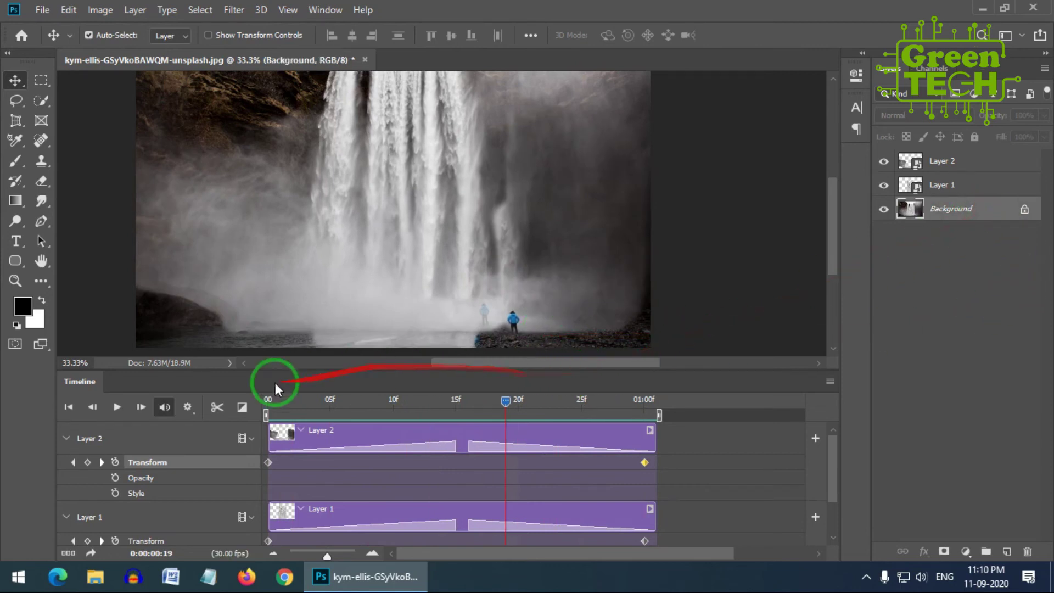
pyautogui.press('b')
pyautogui.hotkey('ctrl', '-')
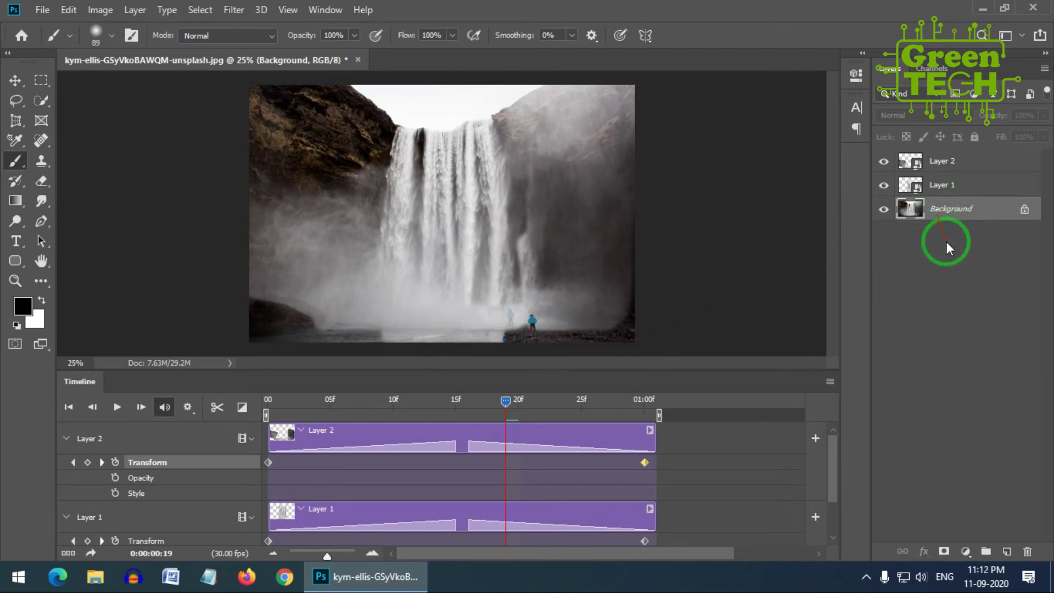
pyautogui.press('l')
pyautogui.rightClick(939, 213)
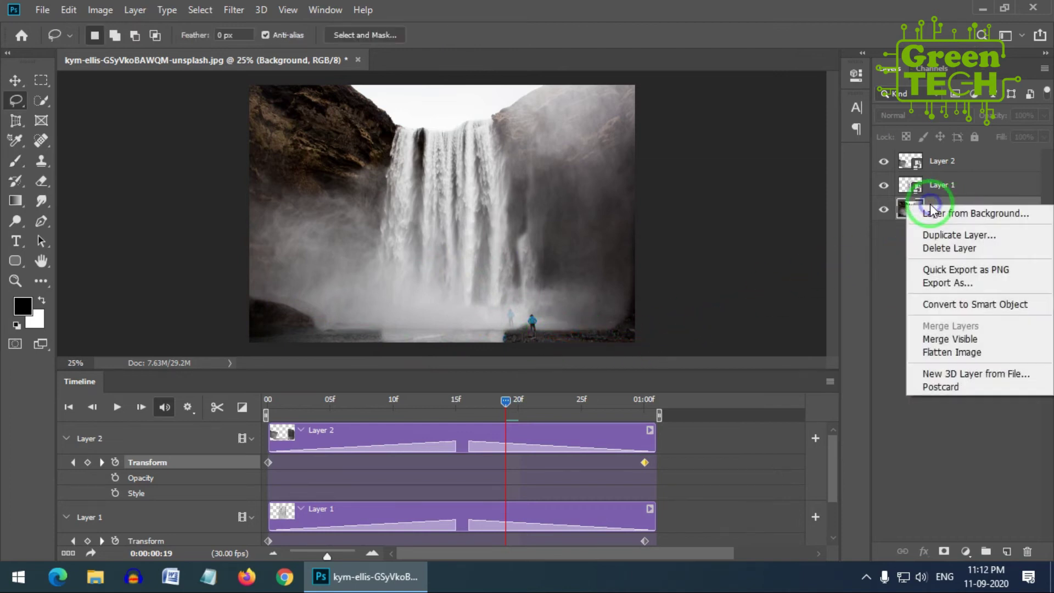
pyautogui.click(941, 236)
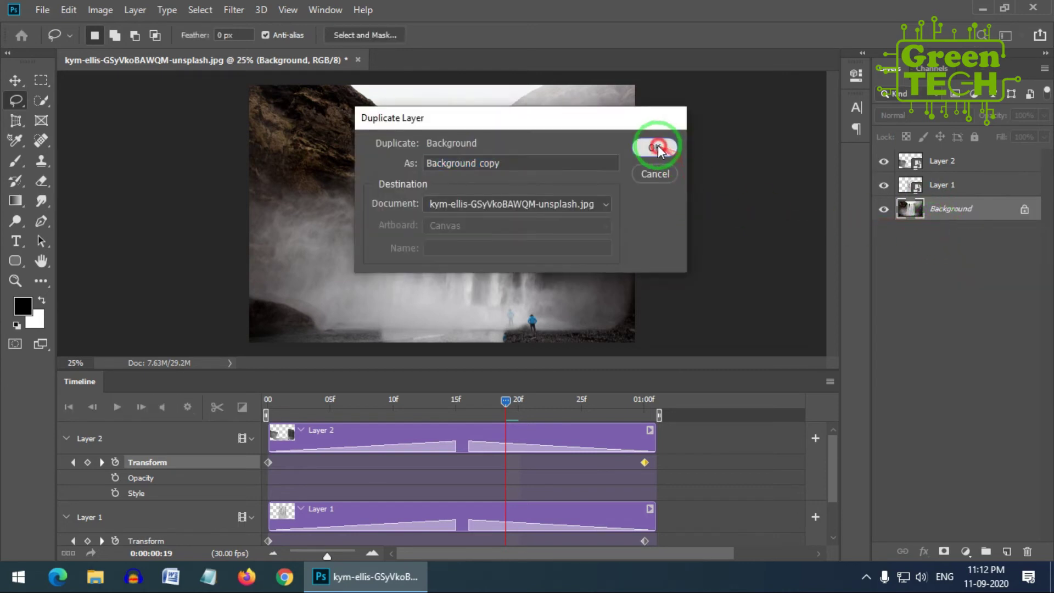
pyautogui.click(653, 147)
pyautogui.moveTo(932, 213); pyautogui.dragTo(936, 160)
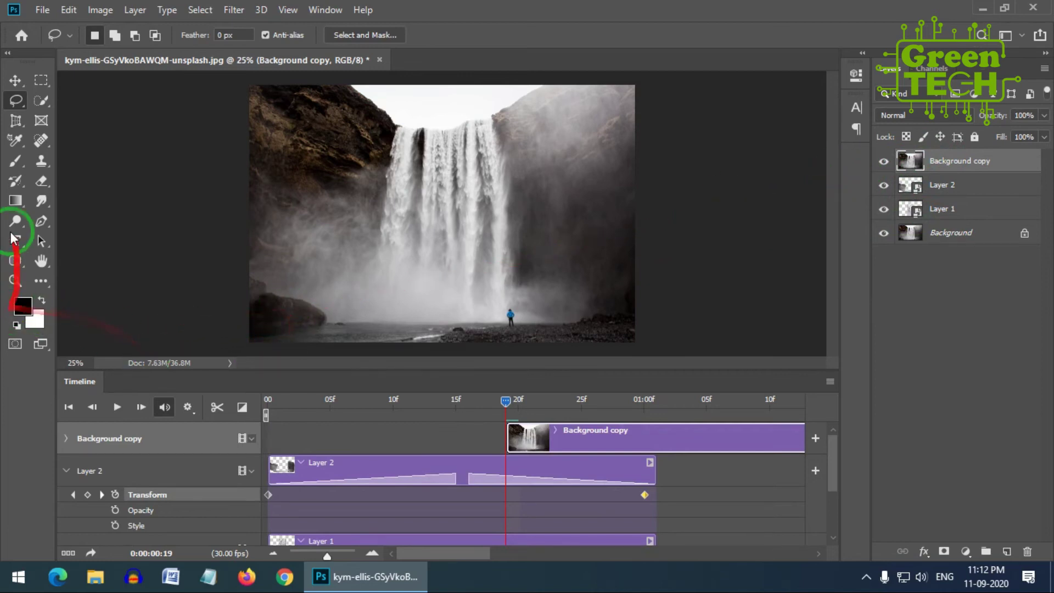
# Paint the foreground rocks, shoreline and person on Background copy in Quick Mask mode with the Brush and convert the mask into a selection
pyautogui.click(14, 161)
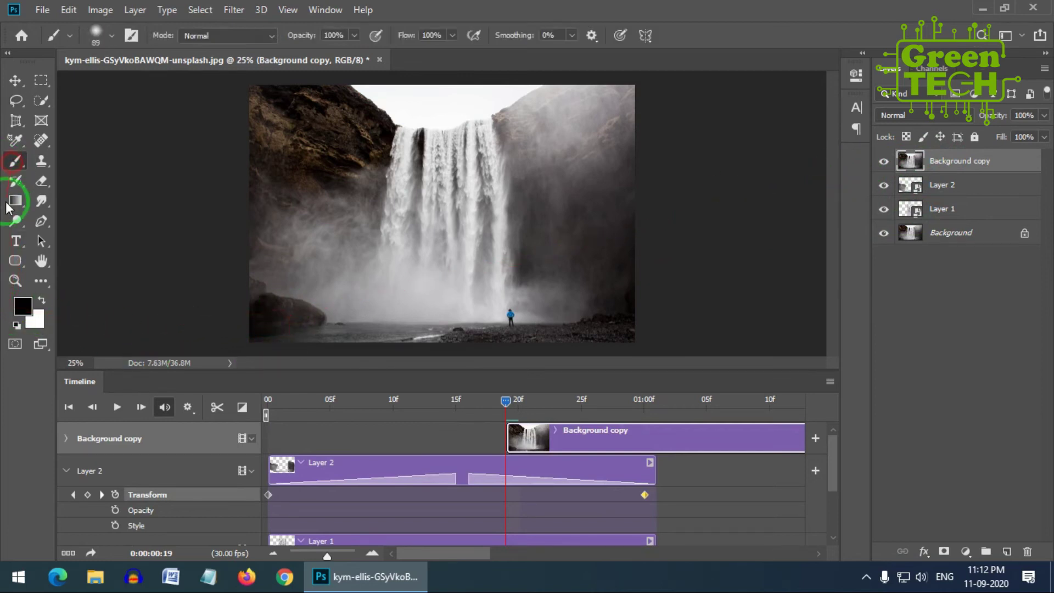
pyautogui.click(15, 344)
pyautogui.moveTo(262, 288)
pyautogui.mouseDown()
pyautogui.moveTo(304, 311)
pyautogui.moveTo(268, 325)
pyautogui.moveTo(252, 304)
pyautogui.moveTo(288, 323)
pyautogui.moveTo(257, 333)
pyautogui.moveTo(278, 341)
pyautogui.moveTo(435, 325)
pyautogui.moveTo(508, 333)
pyautogui.mouseUp()
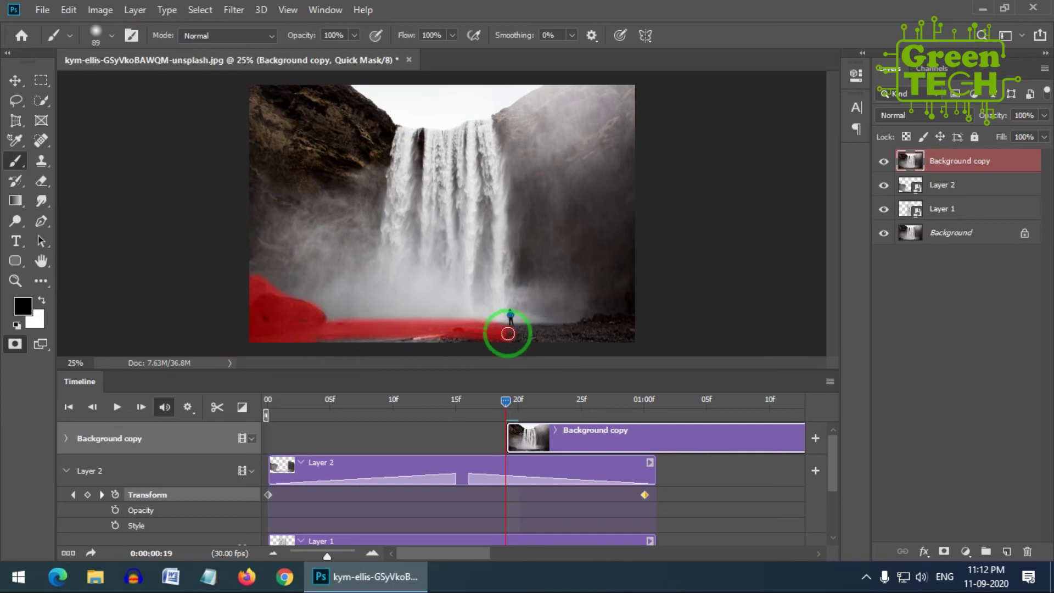
pyautogui.moveTo(462, 301); pyautogui.dragTo(415, 250)
pyautogui.moveTo(426, 318)
pyautogui.mouseDown()
pyautogui.moveTo(522, 345)
pyautogui.moveTo(531, 334)
pyautogui.moveTo(607, 335)
pyautogui.moveTo(634, 323)
pyautogui.moveTo(634, 338)
pyautogui.moveTo(601, 336)
pyautogui.moveTo(622, 317)
pyautogui.moveTo(531, 322)
pyautogui.mouseUp()
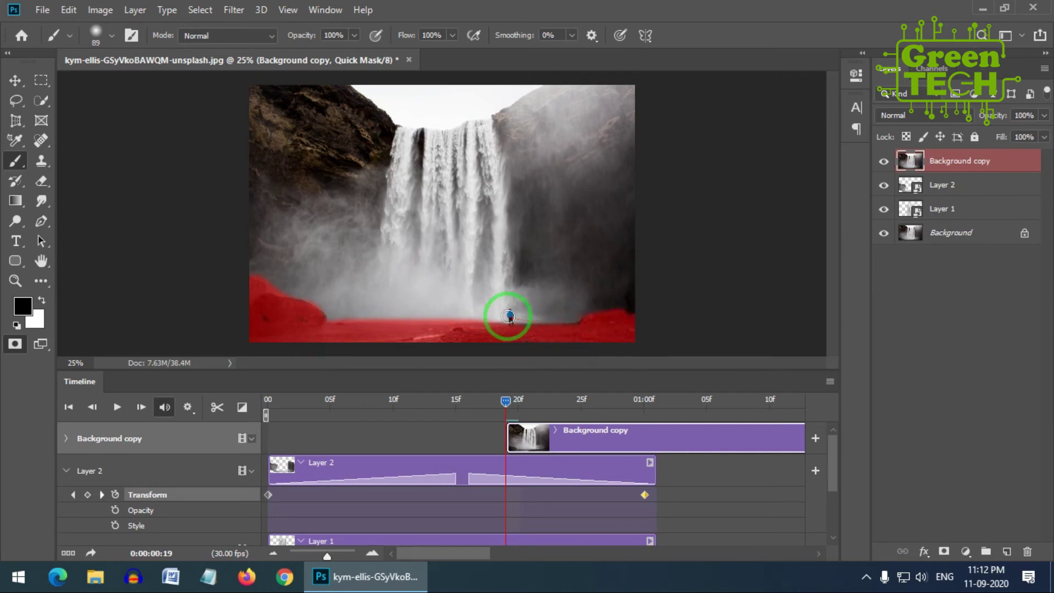
pyautogui.moveTo(510, 314)
pyautogui.mouseDown()
pyautogui.moveTo(628, 313)
pyautogui.moveTo(528, 336)
pyautogui.moveTo(328, 326)
pyautogui.mouseUp()
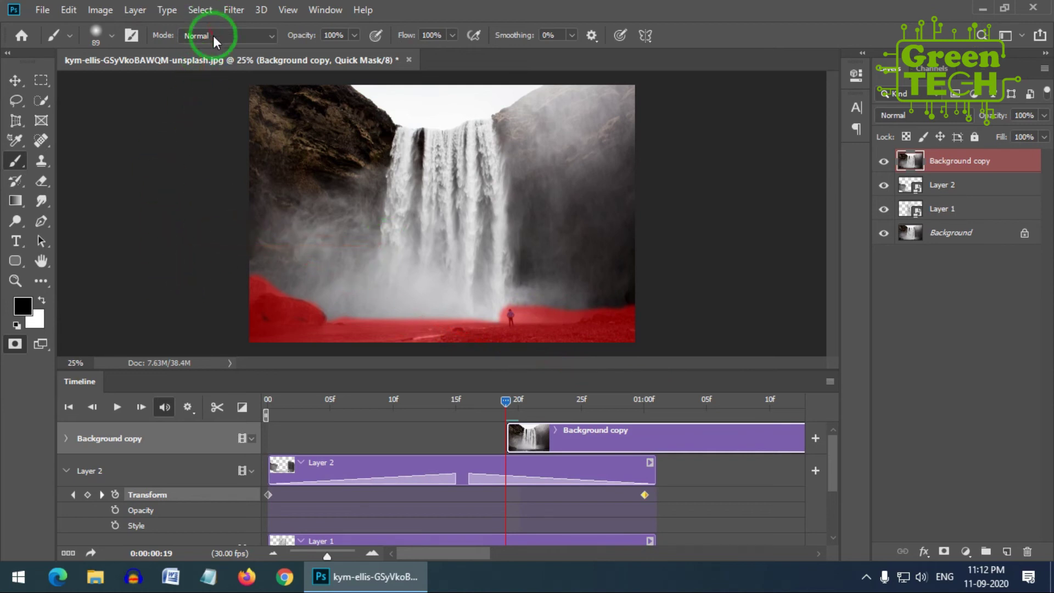
pyautogui.click(8, 345)
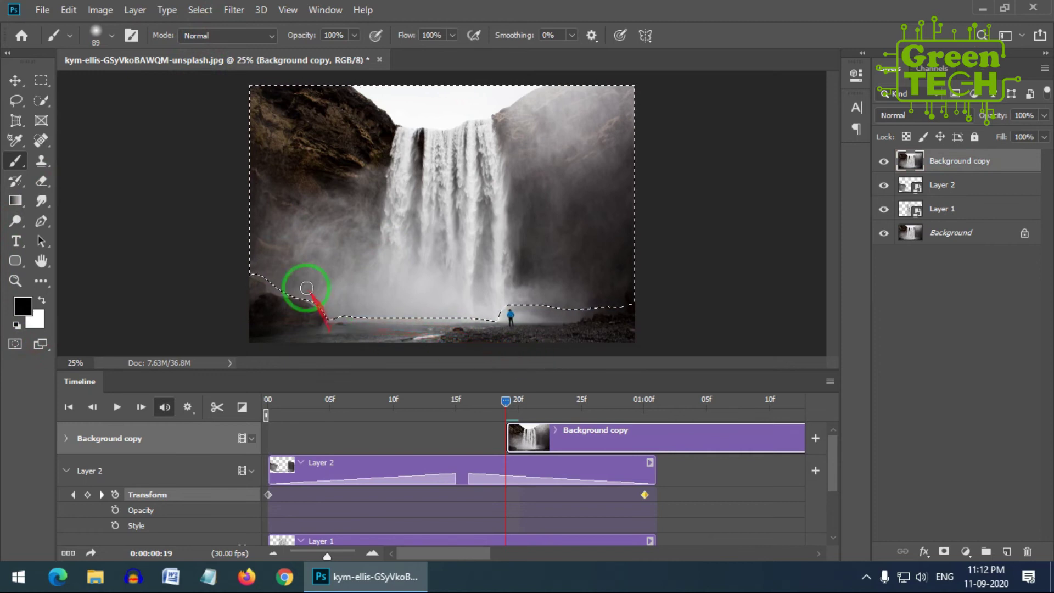
# Invert the selection and add it as a layer mask on Background copy, keeping only the foreground
pyautogui.click(197, 10)
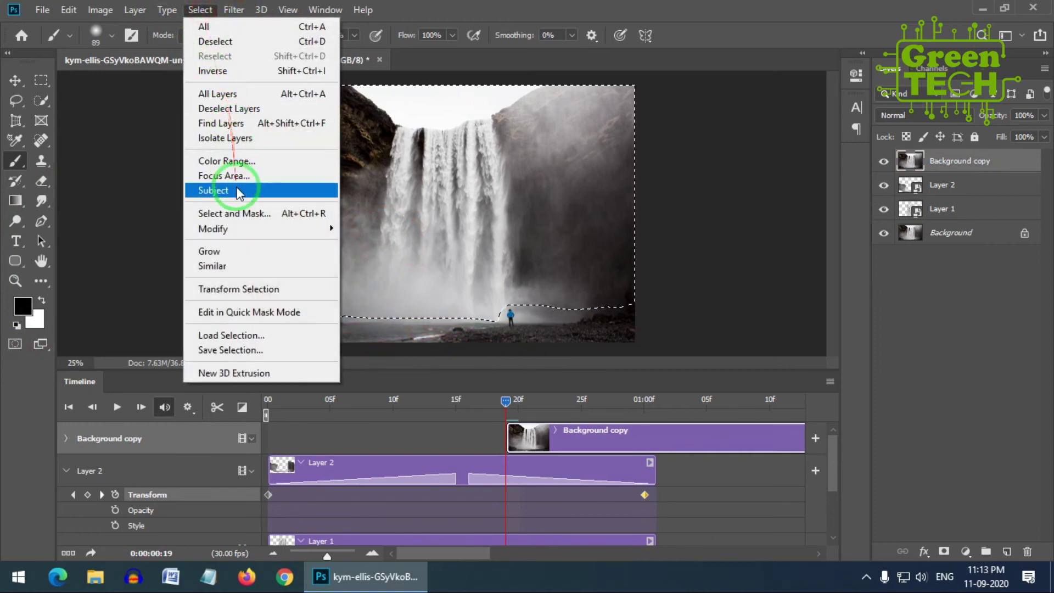
pyautogui.click(246, 71)
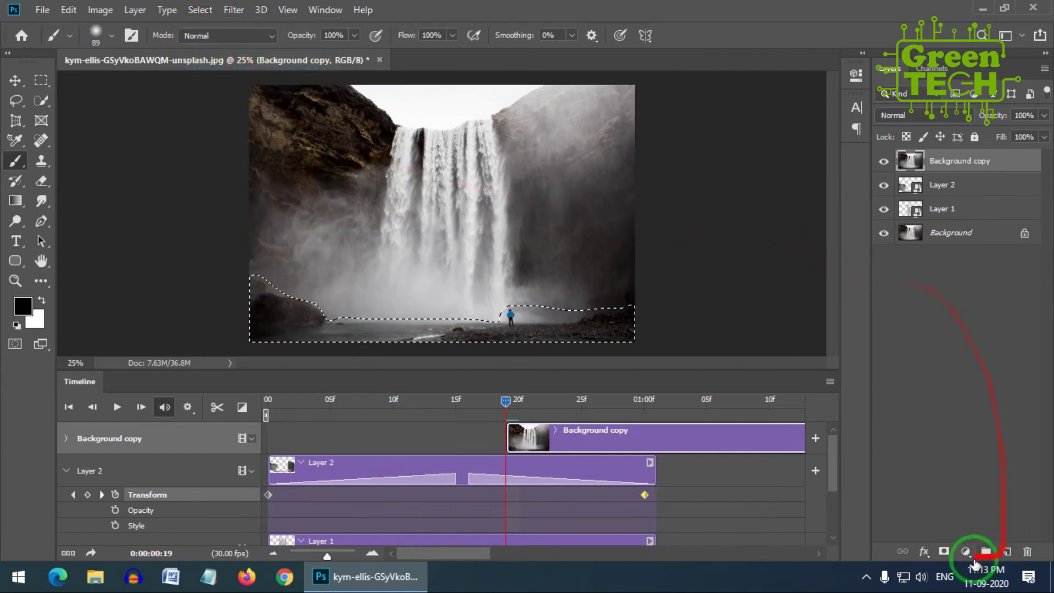
pyautogui.click(943, 552)
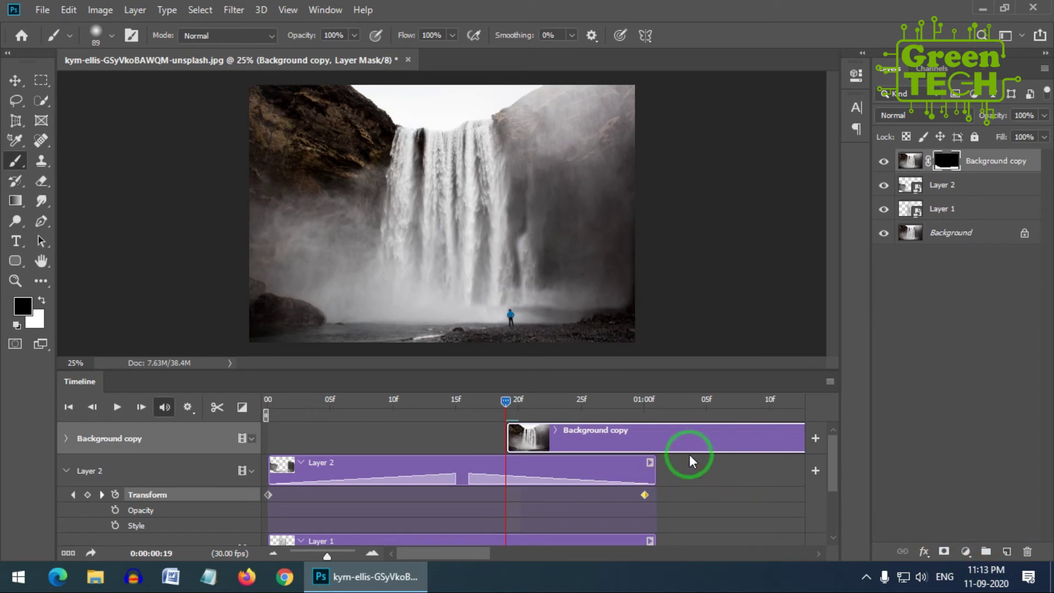
# Move the Background copy clip to the start of the timeline and play the animation
pyautogui.moveTo(634, 443); pyautogui.dragTo(393, 447)
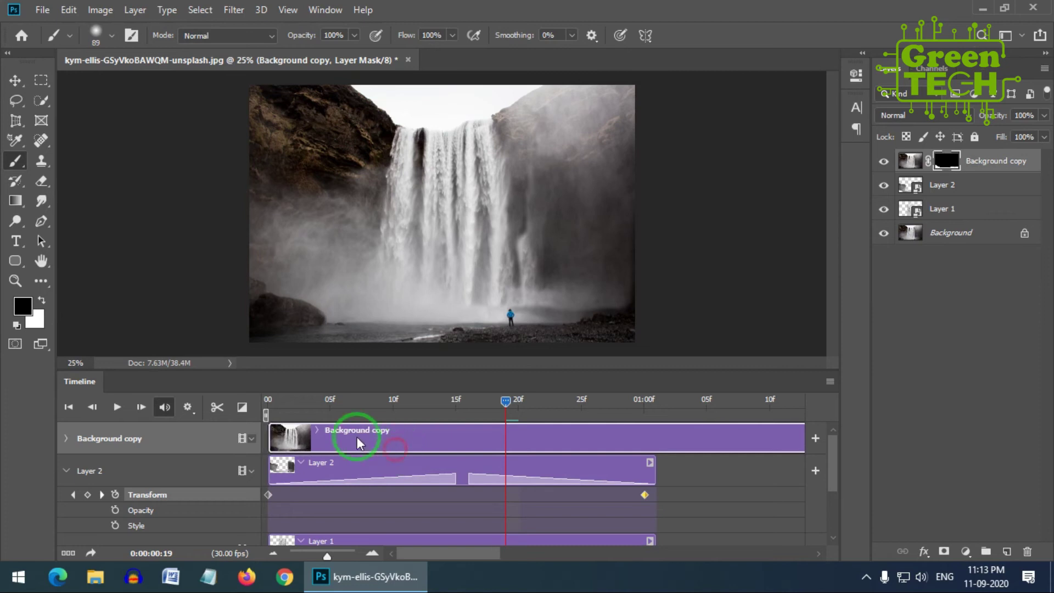
pyautogui.click(327, 412)
pyautogui.press('space')
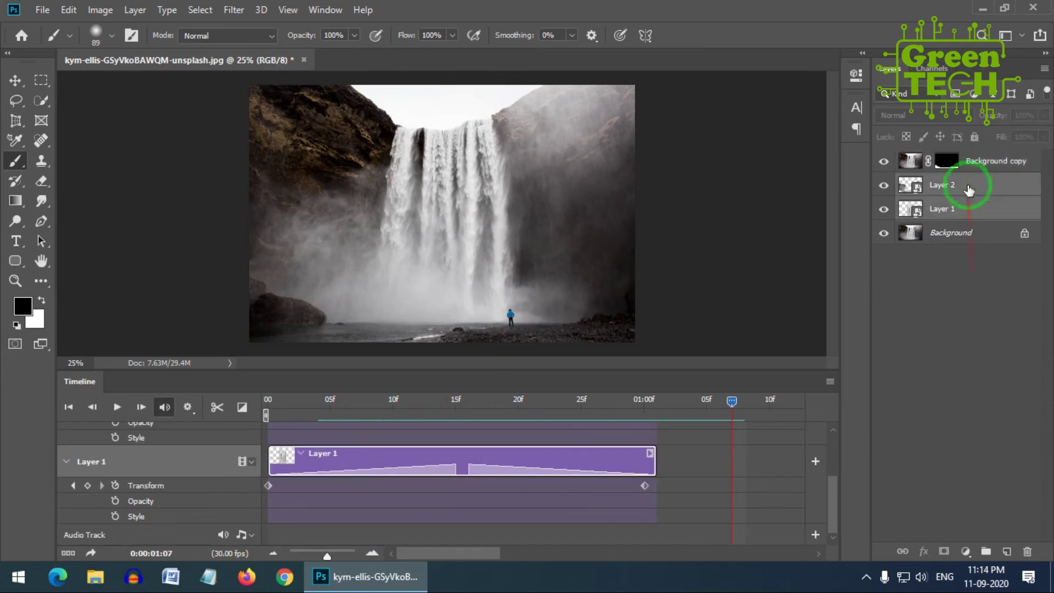
# Group Layer 1 and Layer 2 into a group named Group 1 in Pass Through mode at 100% opacity
pyautogui.click(974, 279)
pyautogui.moveTo(974, 188); pyautogui.dragTo(973, 212)
pyautogui.keyDown('shift'); pyautogui.click(972, 211); pyautogui.keyUp('shift')
pyautogui.rightClick(965, 198)
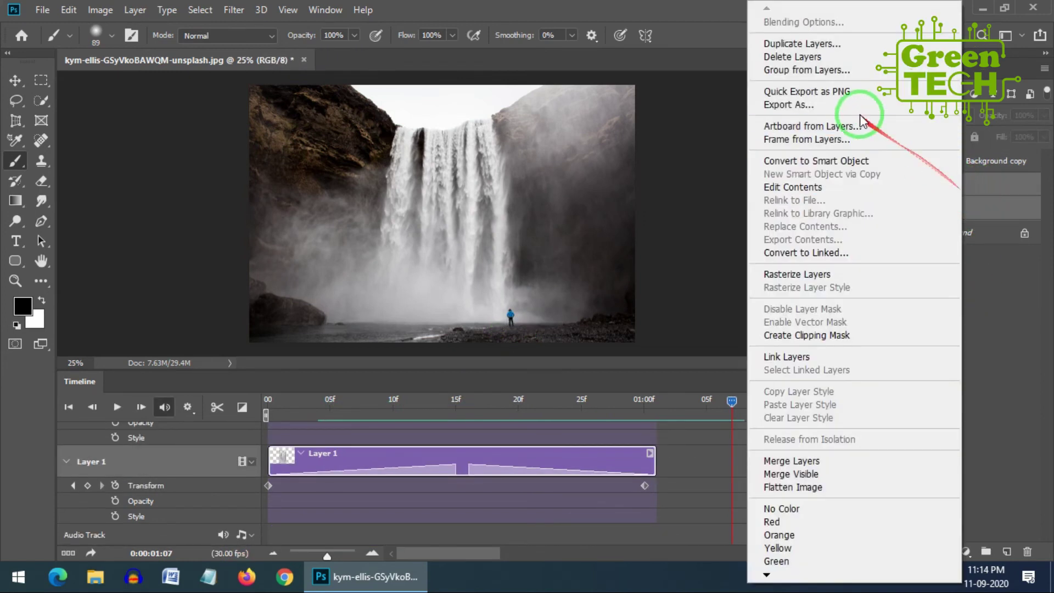
pyautogui.click(834, 80)
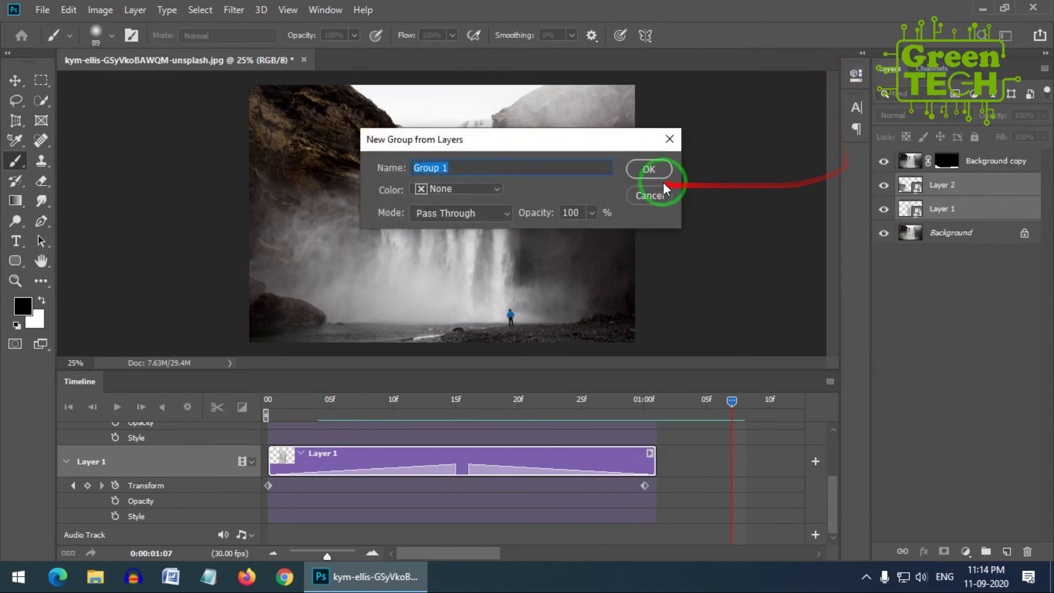
pyautogui.click(650, 170)
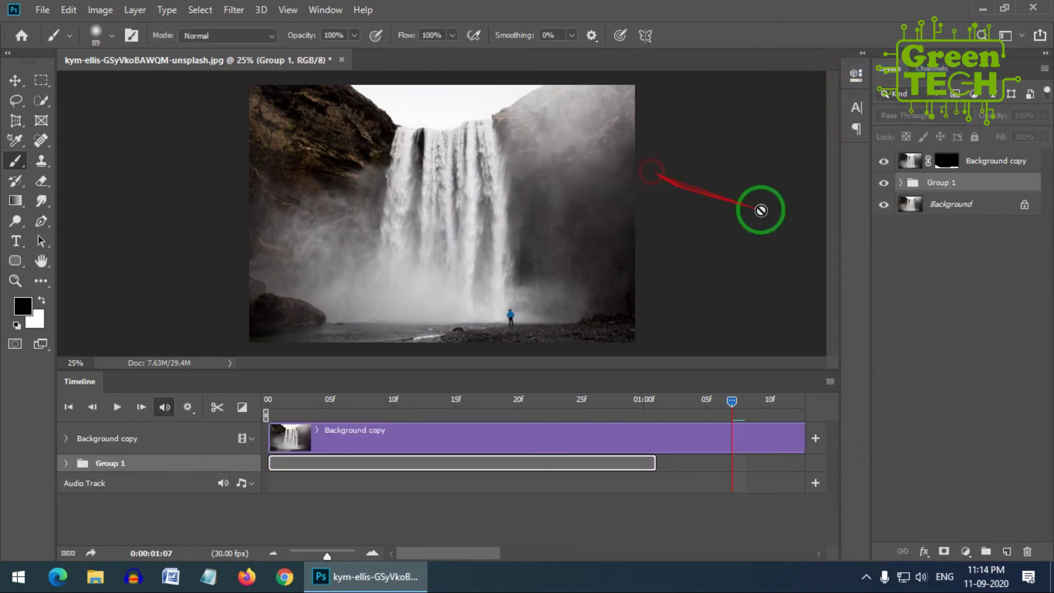
# Duplicate Group 1 three times as Group 1 copy, Group 1 copy 2 and Group 1 copy 3
pyautogui.rightClick(975, 187)
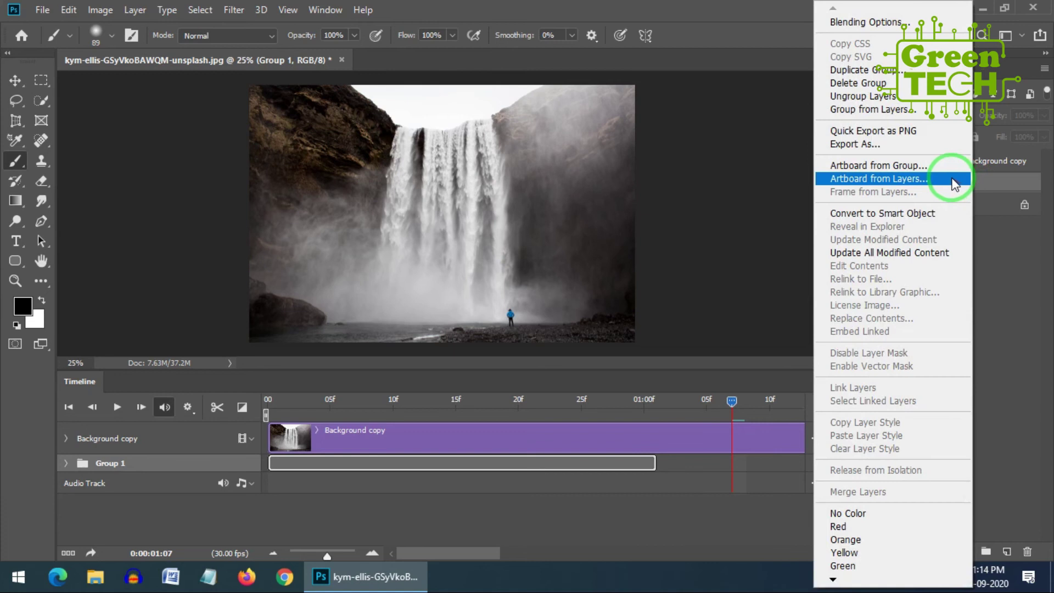
pyautogui.click(879, 70)
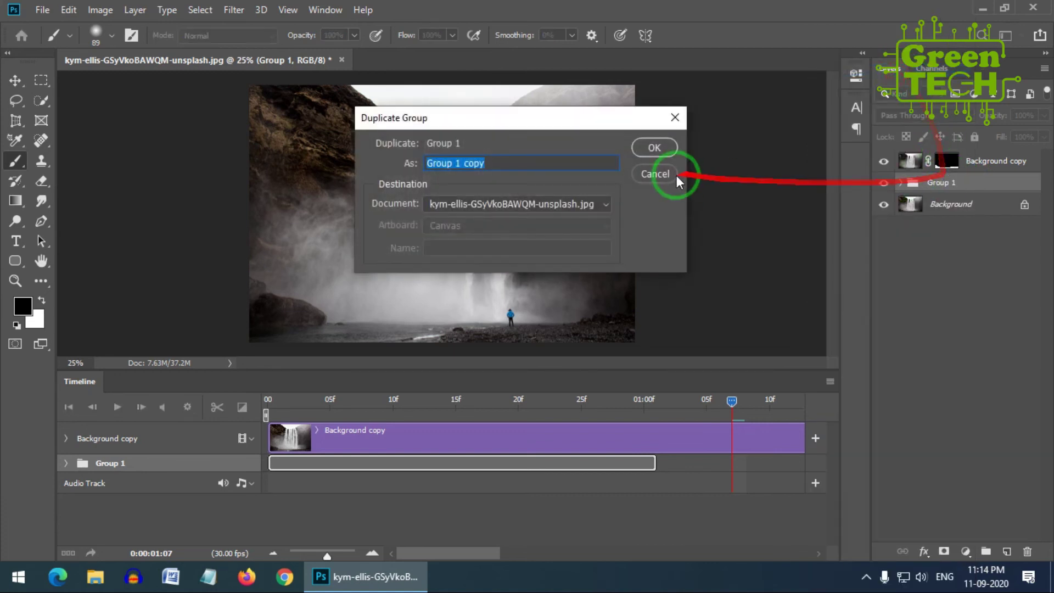
pyautogui.click(655, 147)
pyautogui.rightClick(960, 207)
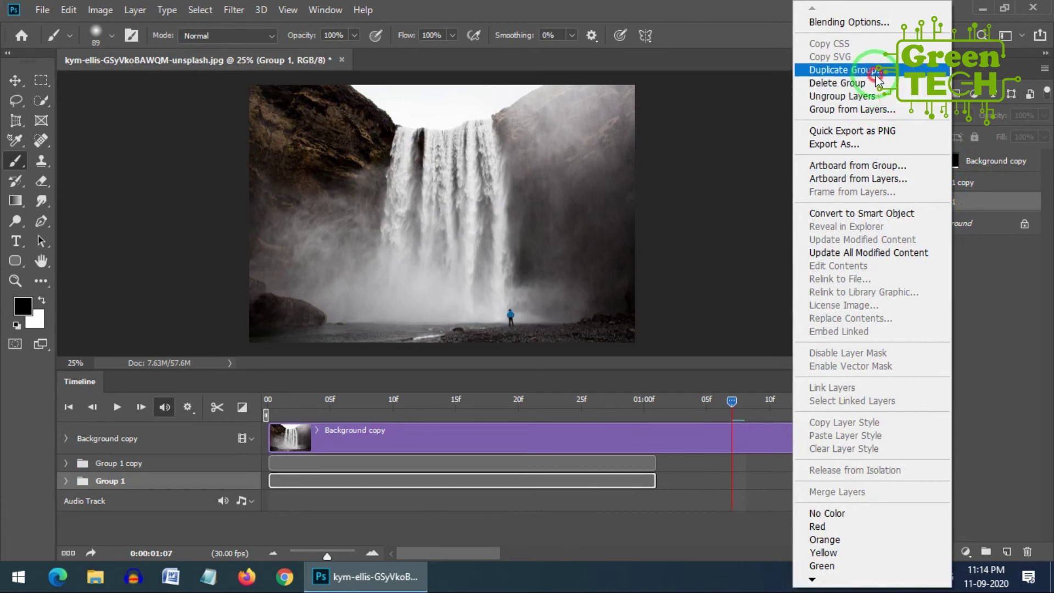
pyautogui.click(877, 71)
pyautogui.click(657, 146)
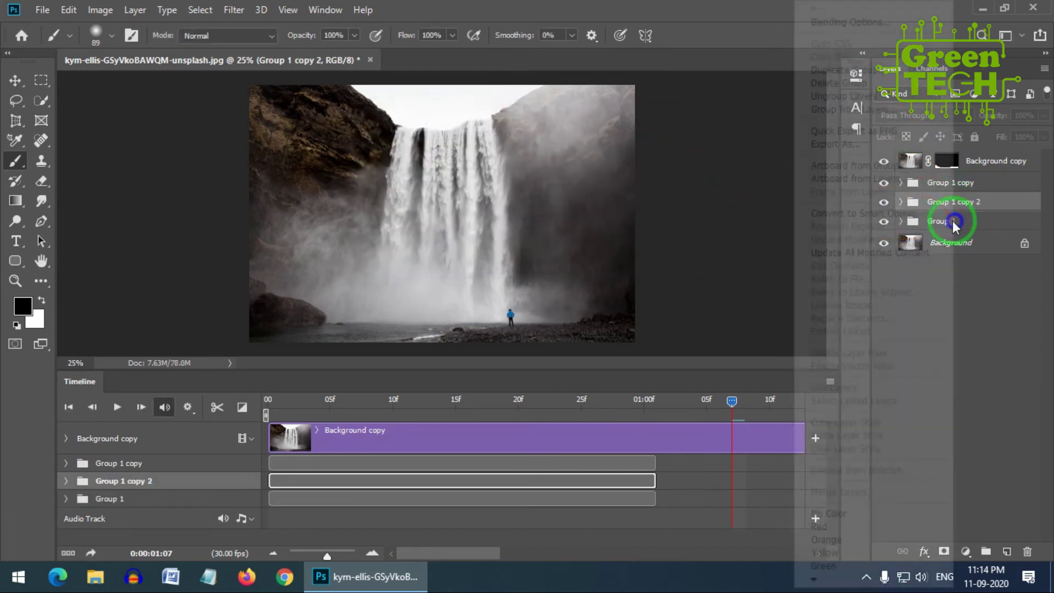
pyautogui.rightClick(955, 223)
pyautogui.click(901, 71)
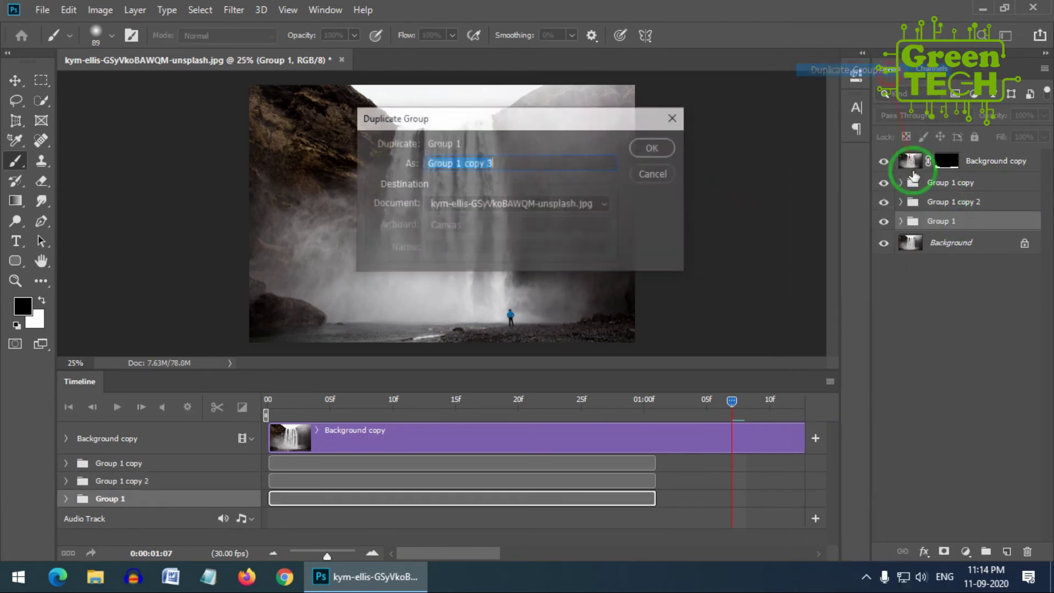
pyautogui.click(654, 149)
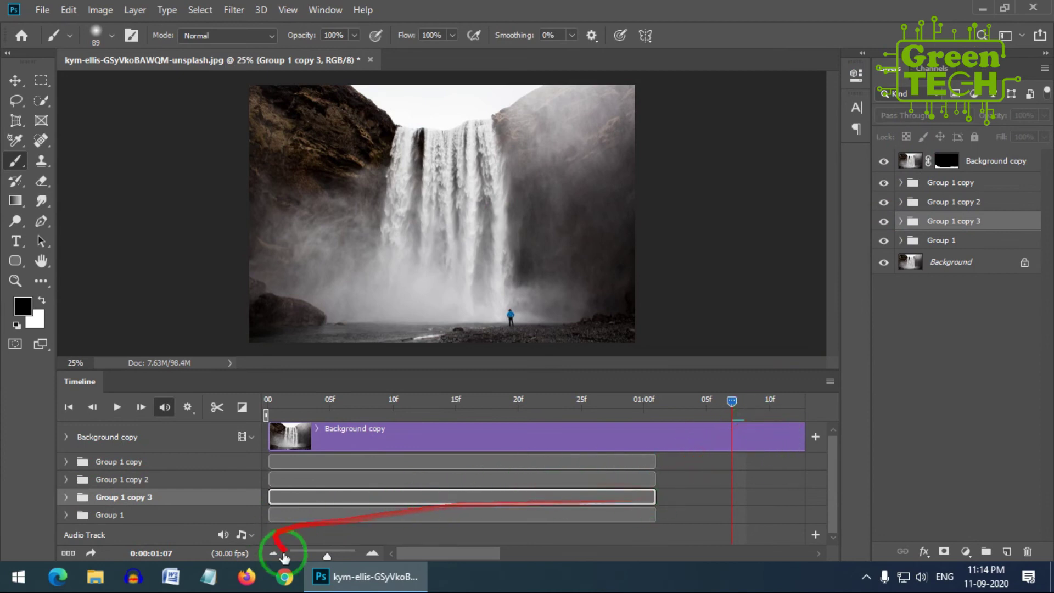
# Stagger the Group 1 copy 3, copy 2 and copy clips along the timeline so each one overlaps the end of the preceding clip
pyautogui.click(326, 556)
pyautogui.moveTo(326, 556); pyautogui.dragTo(317, 559)
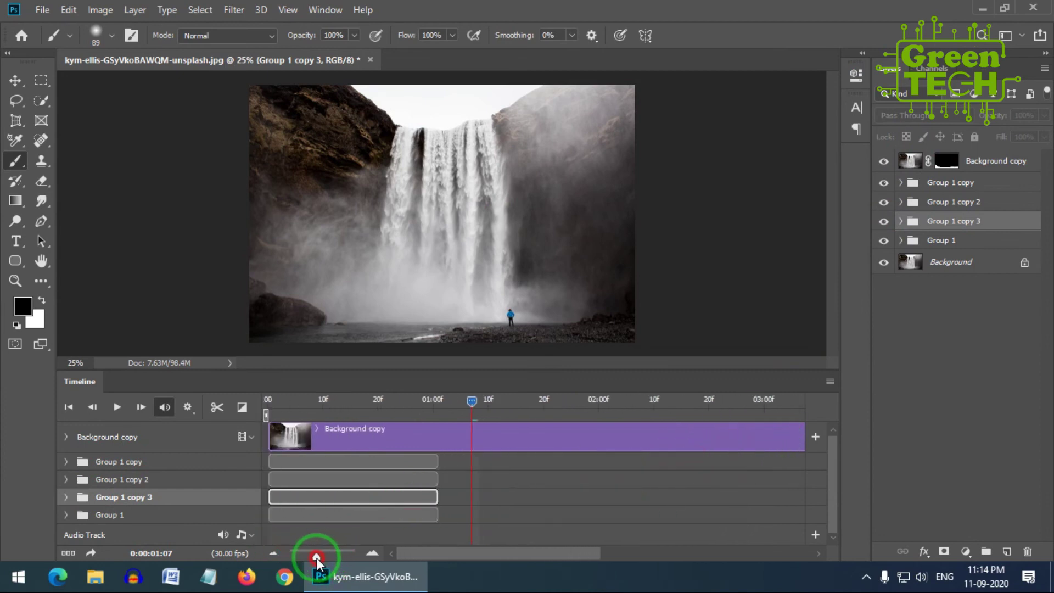
pyautogui.moveTo(368, 503); pyautogui.dragTo(573, 487)
pyautogui.moveTo(396, 463); pyautogui.dragTo(640, 464)
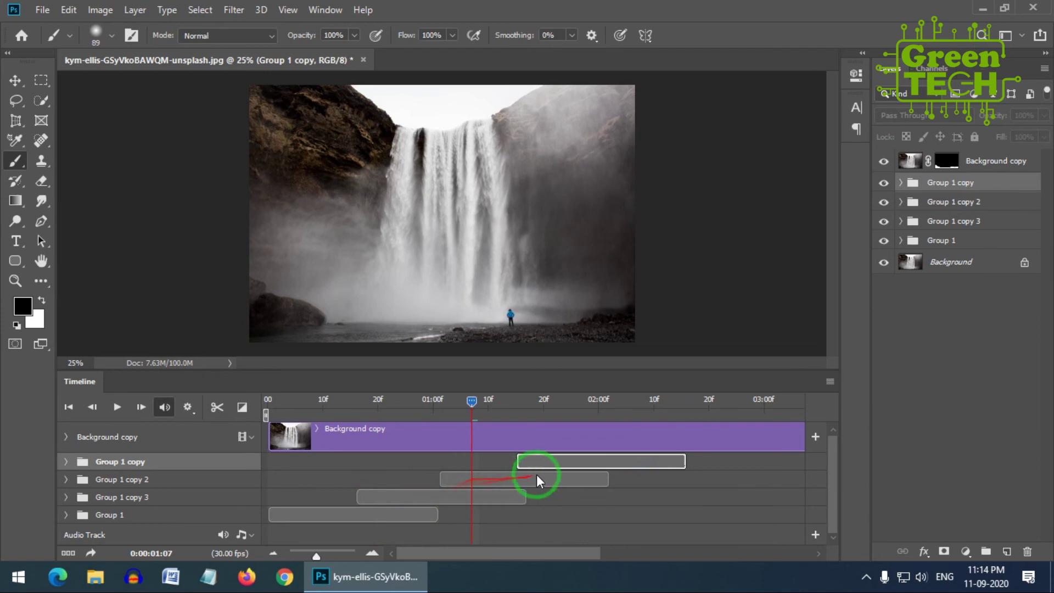
pyautogui.moveTo(575, 462); pyautogui.dragTo(589, 458)
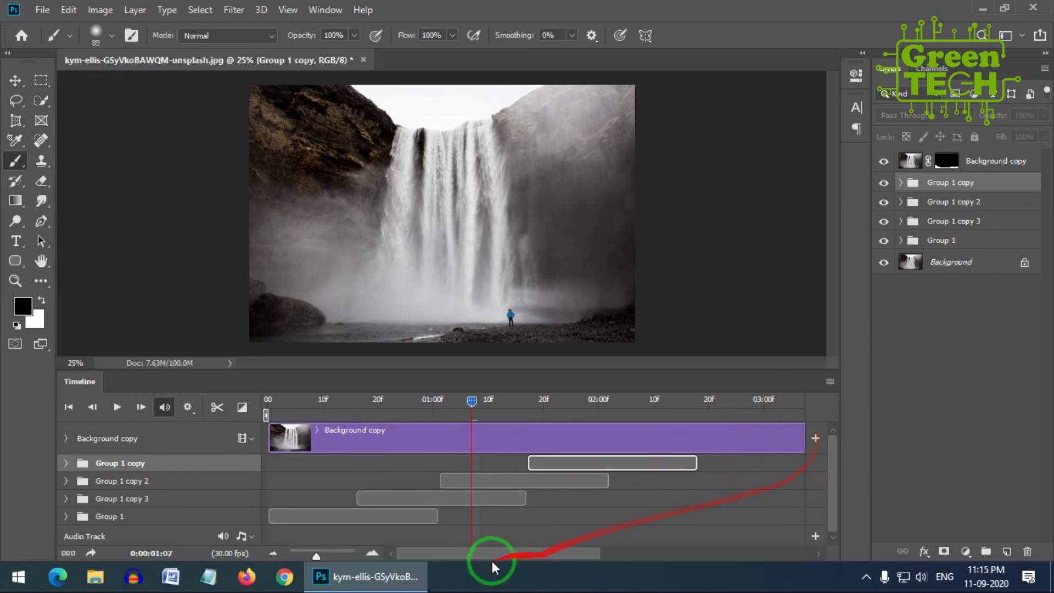
# Shorten the timeline's work area to finish at the end of the Group 1 copy clip and play the animation
pyautogui.moveTo(317, 557); pyautogui.dragTo(311, 557)
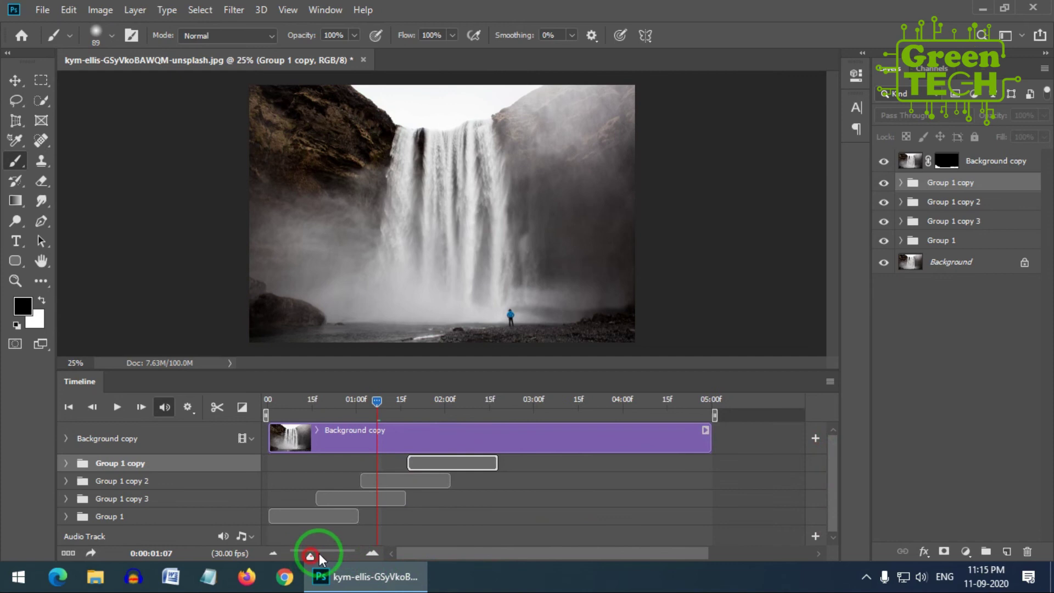
pyautogui.moveTo(716, 416); pyautogui.dragTo(496, 420)
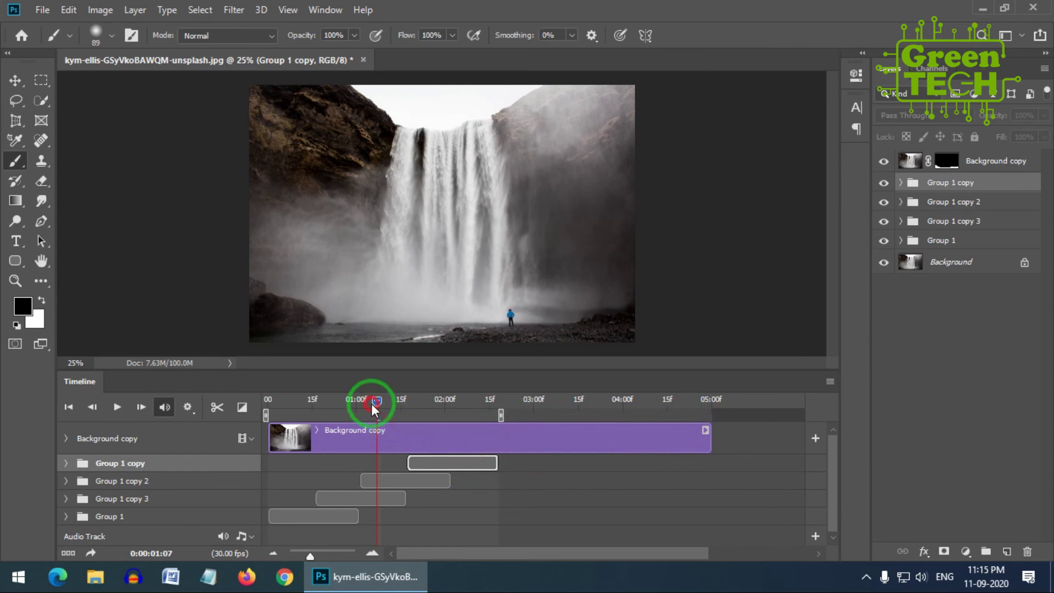
pyautogui.click(117, 407)
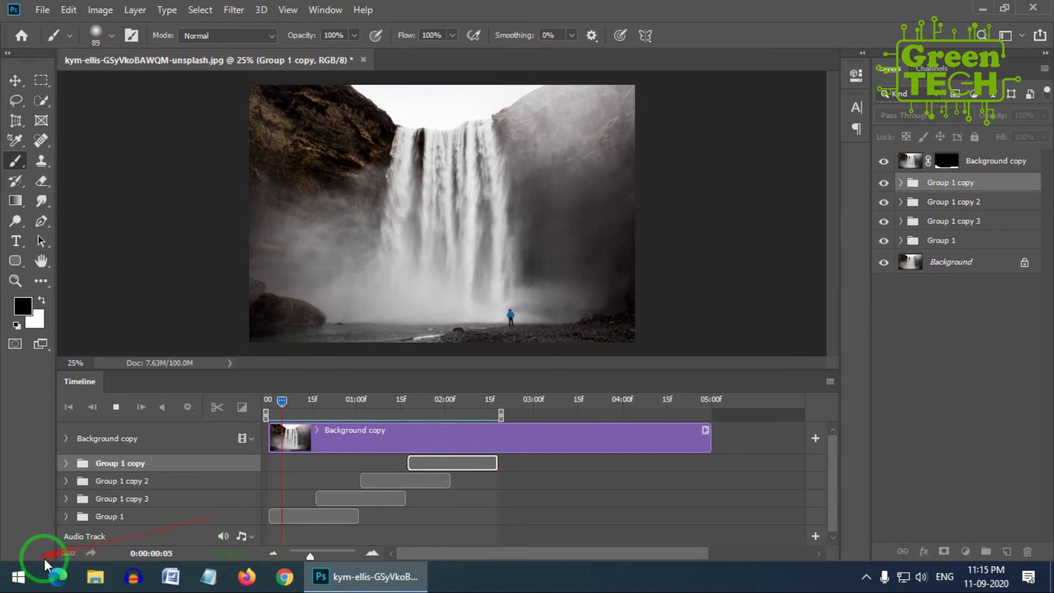
pyautogui.click(440, 467)
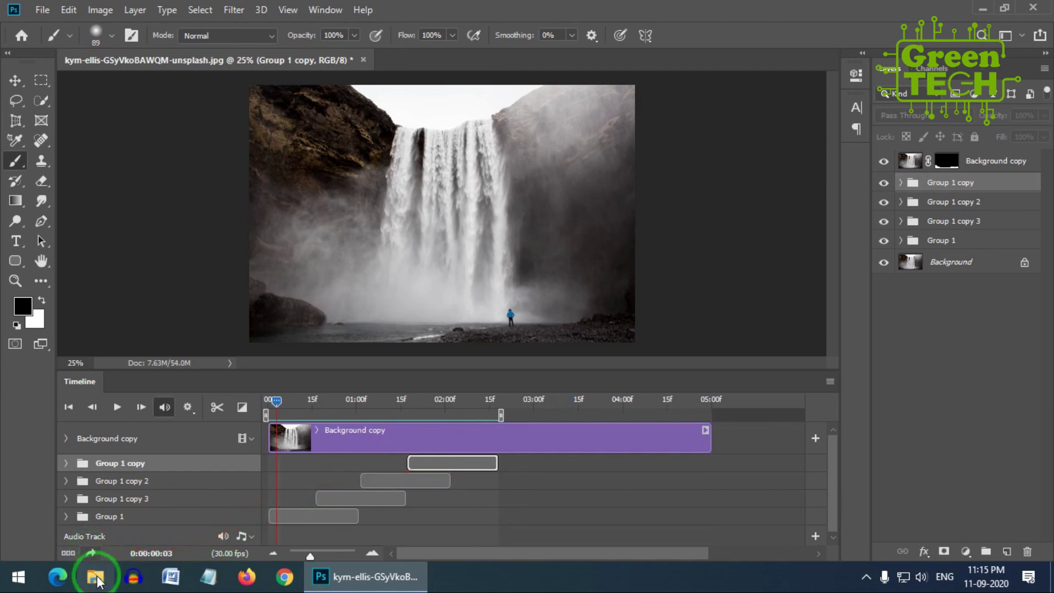
# Render the work area as an H.264 video in the Downloads folder with the YouTube HD 1080p 29.97 preset
pyautogui.click(90, 553)
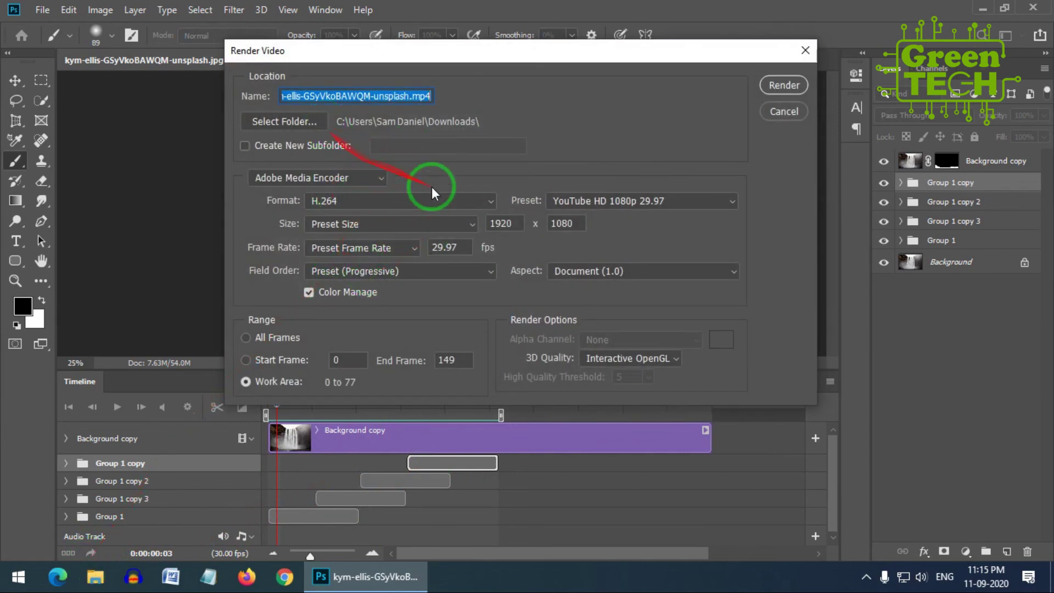
pyautogui.click(595, 203)
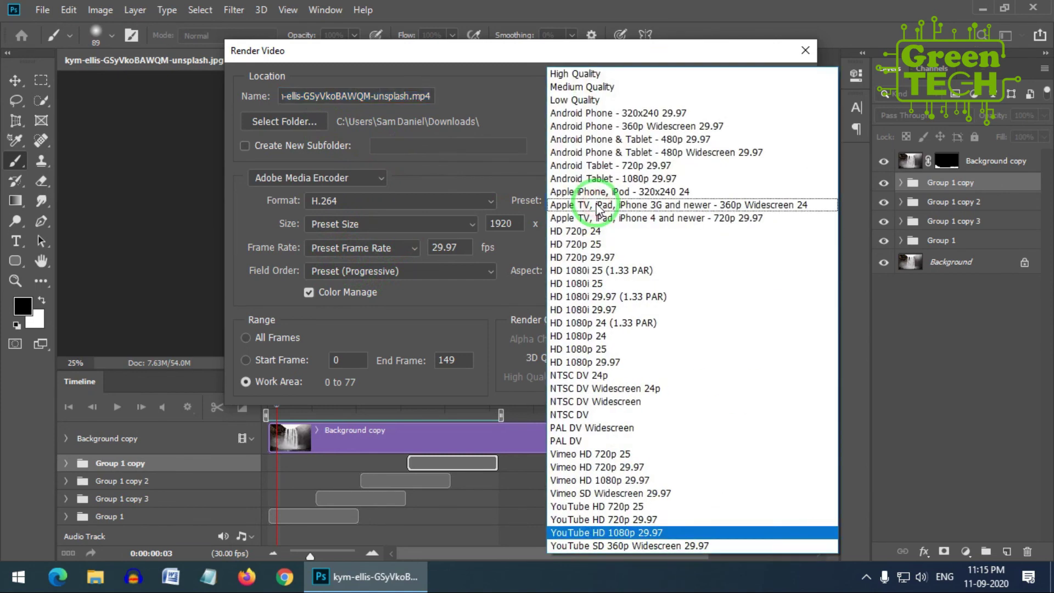
pyautogui.click(639, 533)
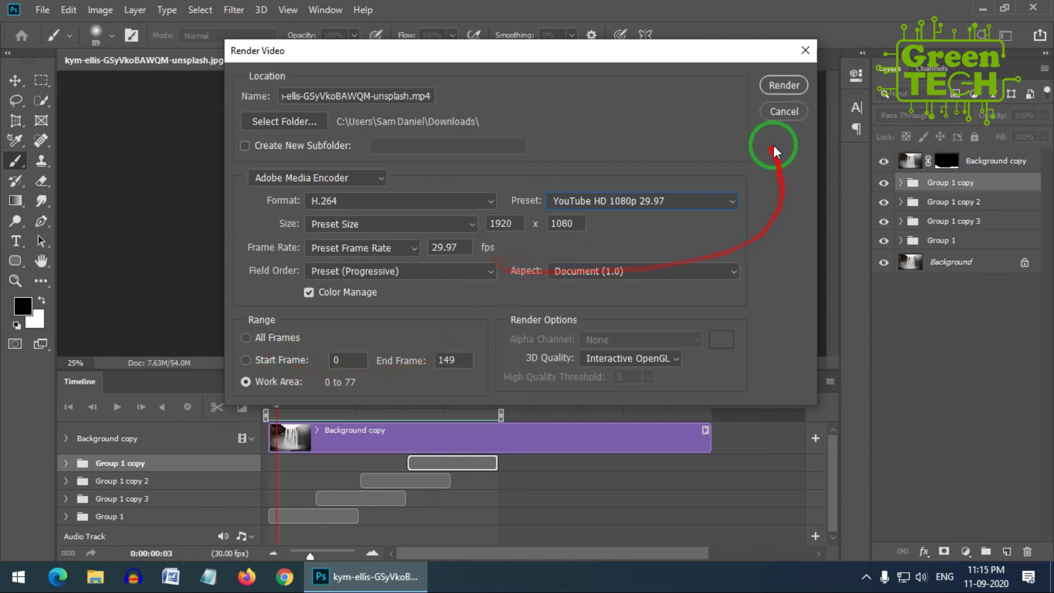
pyautogui.click(787, 86)
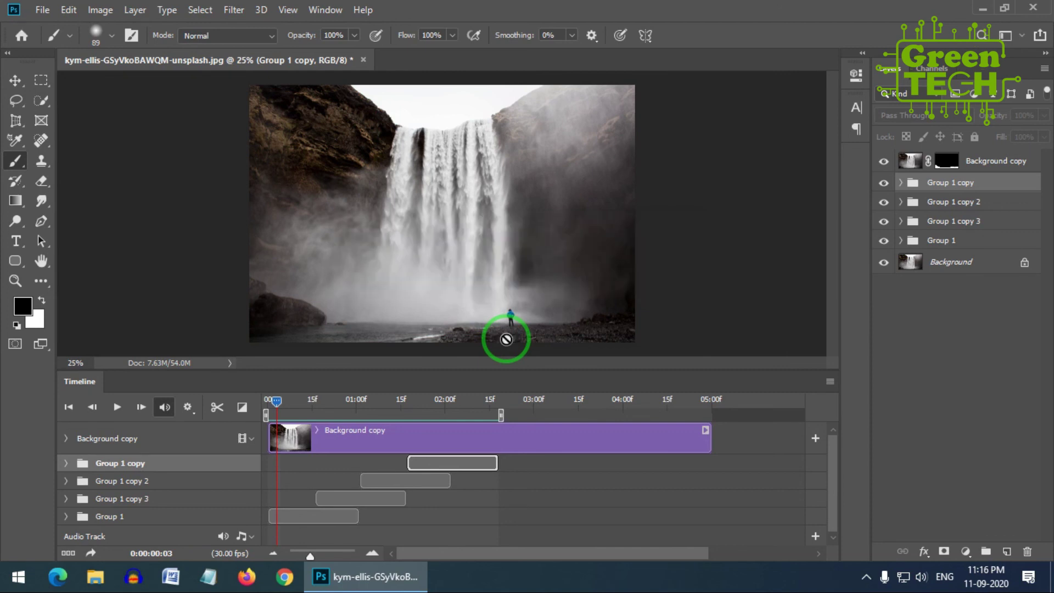
# Switch to the Downloads folder in File Explorer, open the rendered waterfall video and play it repeatedly to check the motion
pyautogui.click(983, 8)
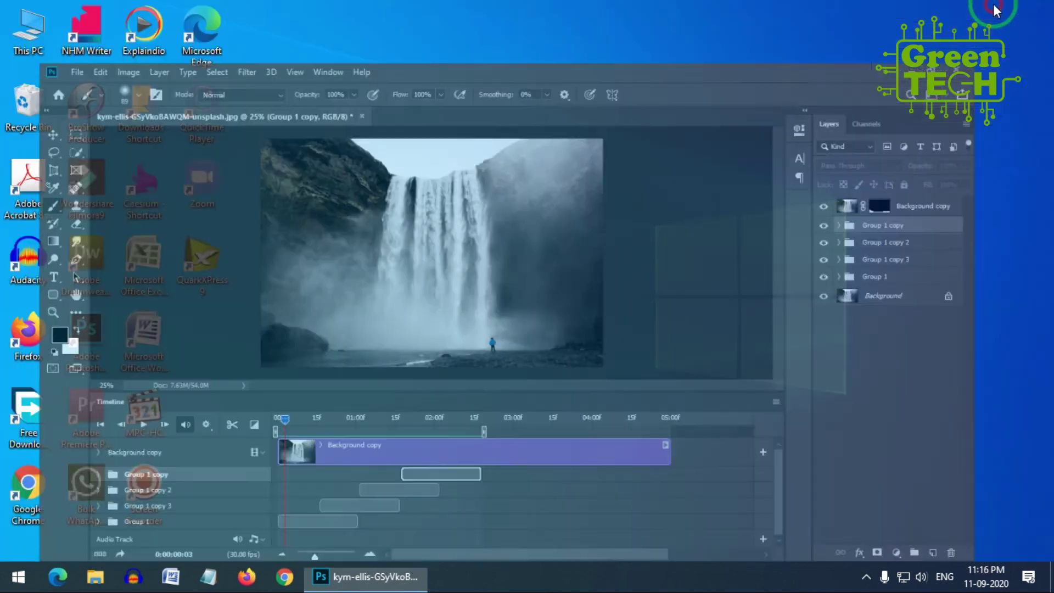
pyautogui.doubleClick(164, 131)
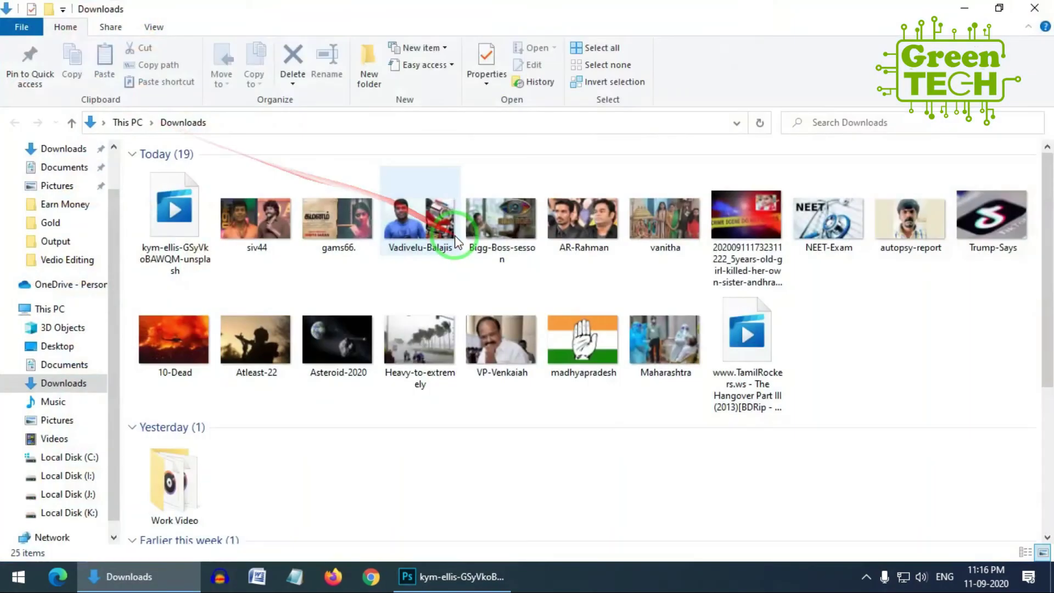
pyautogui.doubleClick(160, 209)
pyautogui.click(527, 550)
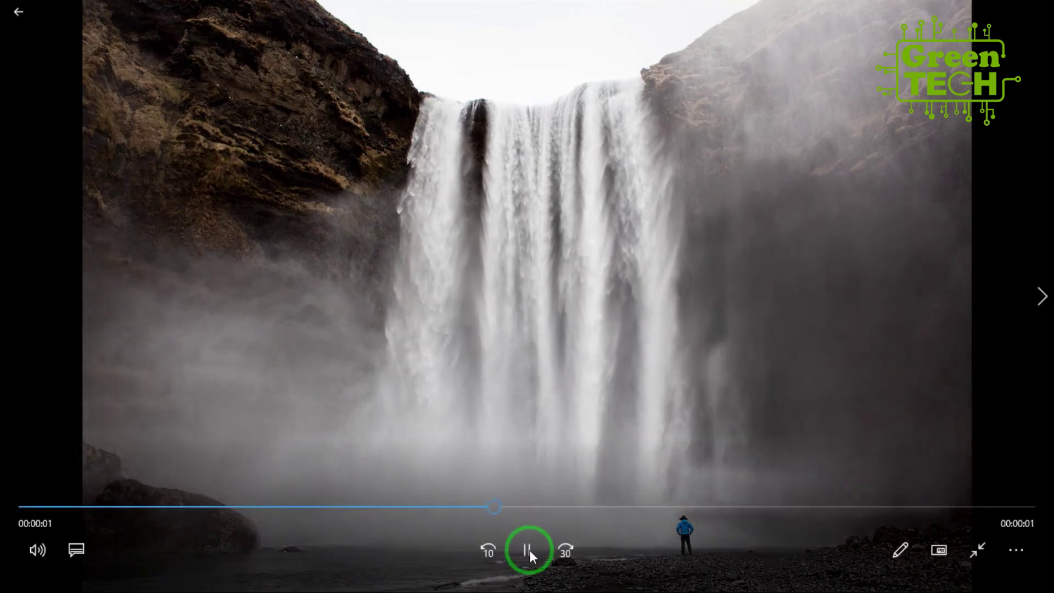
pyautogui.click(528, 550)
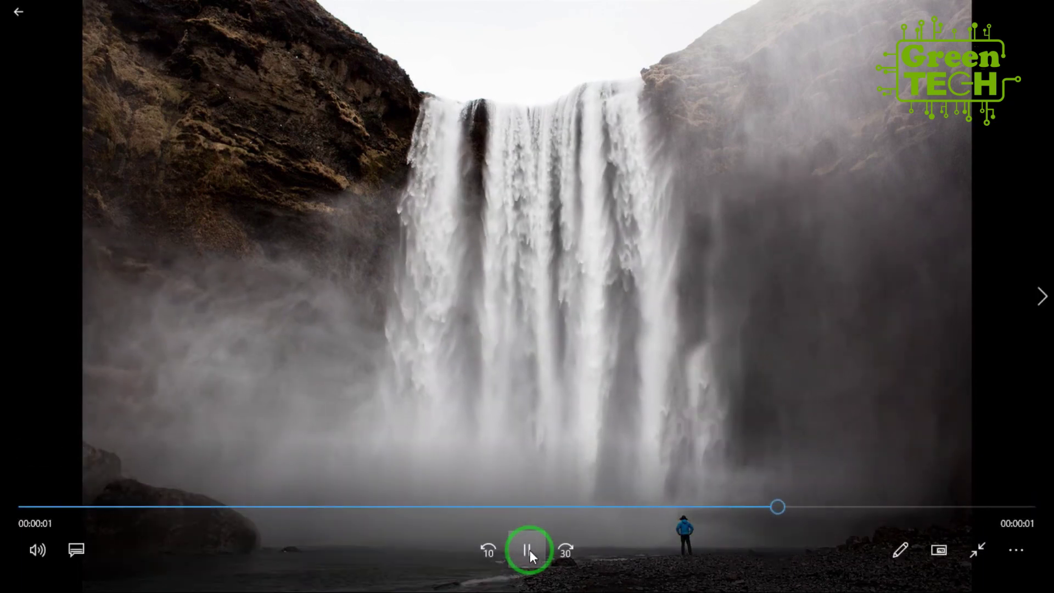
pyautogui.click(529, 550)
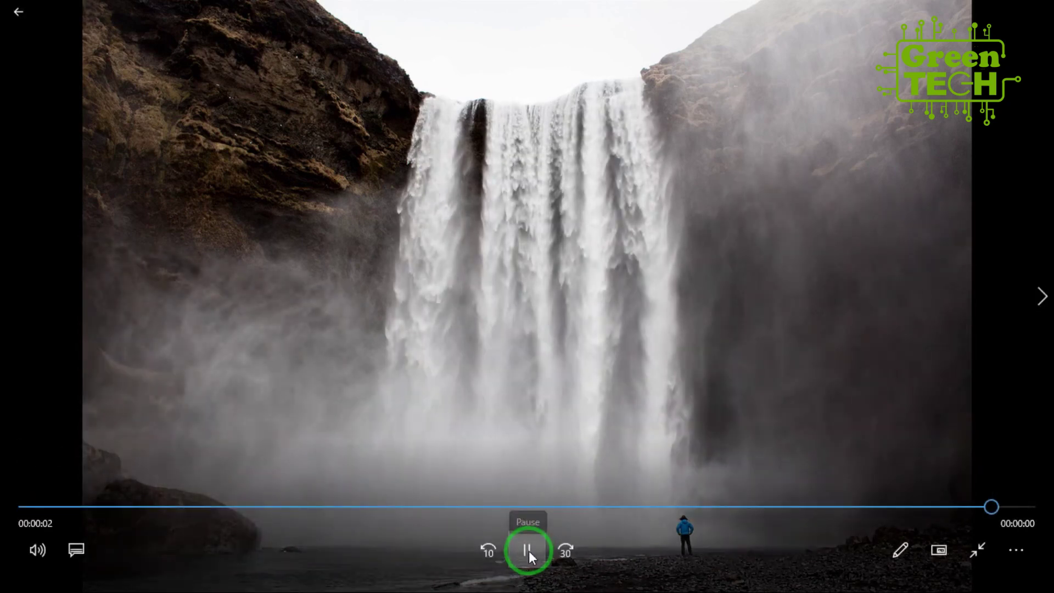
pyautogui.click(528, 551)
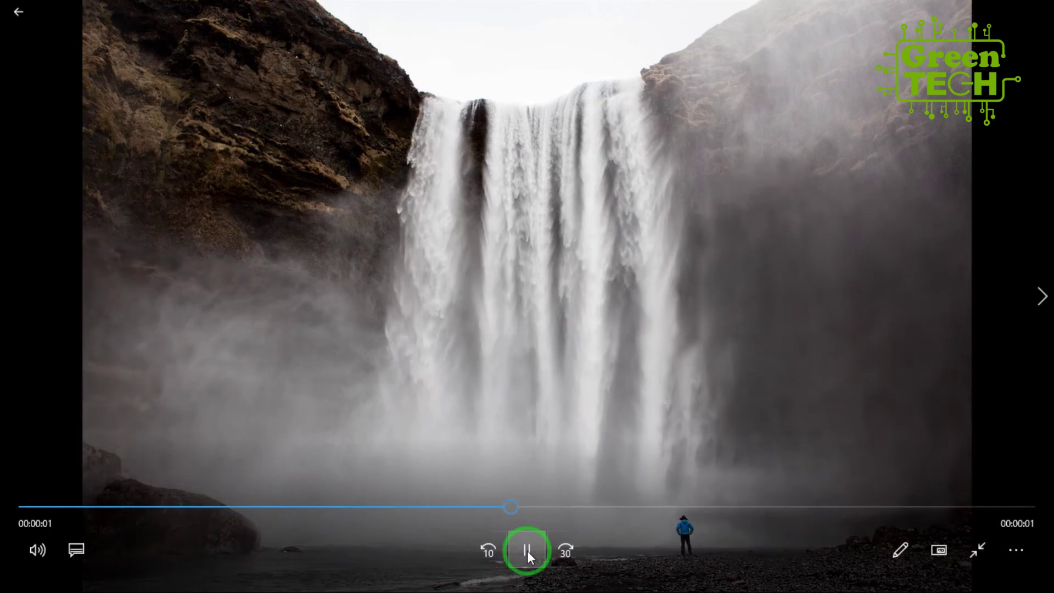